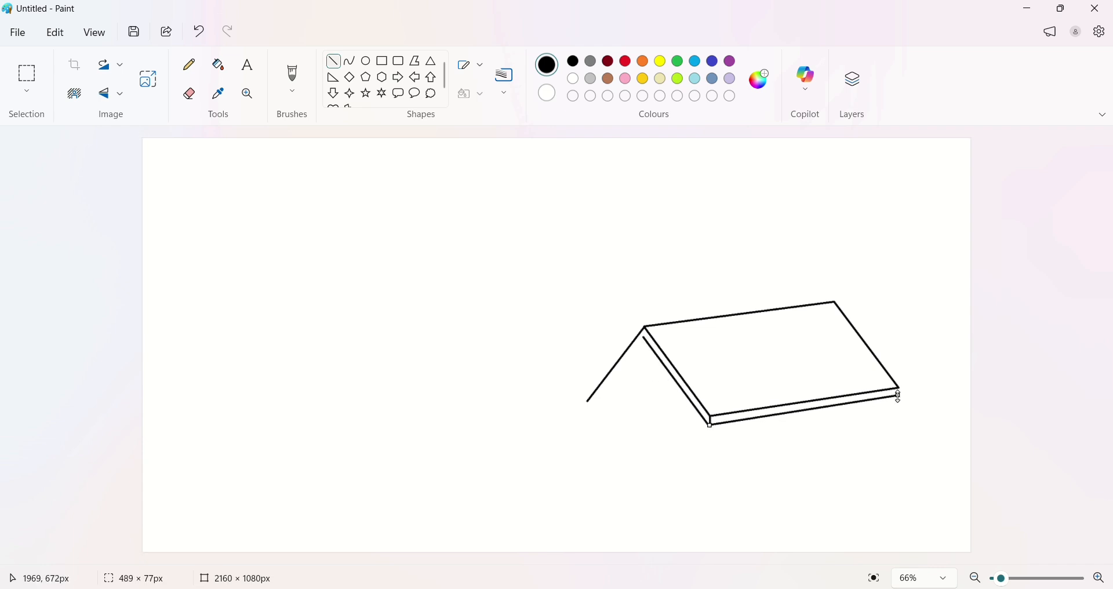
# Close the roof's eave edge and draw a parallel line under the left gable slope to give it thickness
pyautogui.click(903, 421)
pyautogui.moveTo(645, 338); pyautogui.dragTo(588, 411)
pyautogui.click(592, 429)
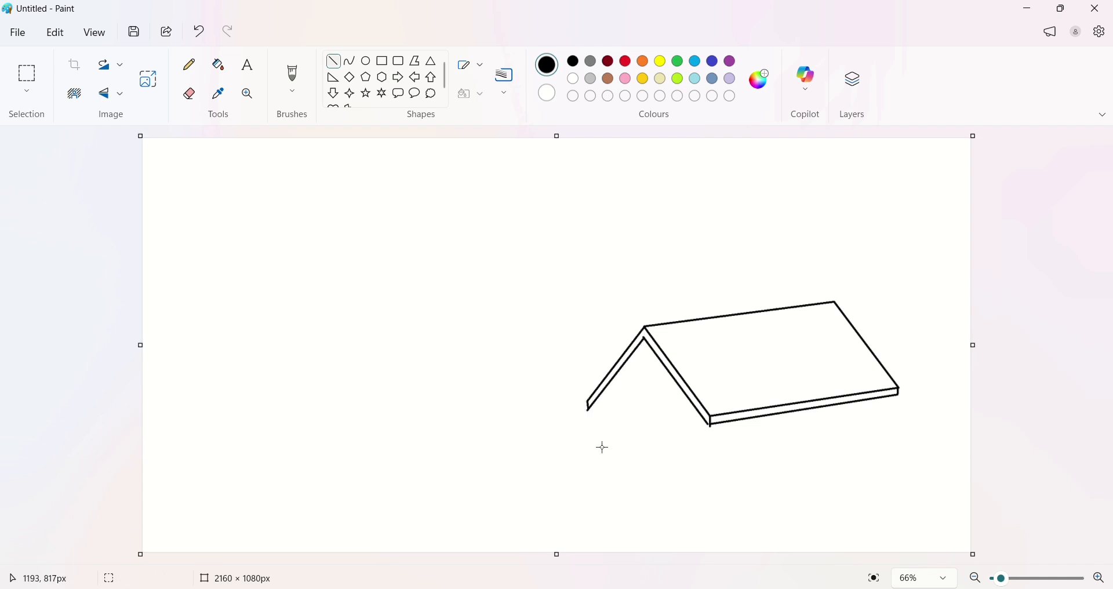
# Draw the inner gable line, the house's vertical wall edges and the slanted bottom edges of the front and side walls
pyautogui.moveTo(646, 341)
pyautogui.mouseDown()
pyautogui.moveTo(599, 406)
pyautogui.moveTo(598, 481)
pyautogui.mouseUp()
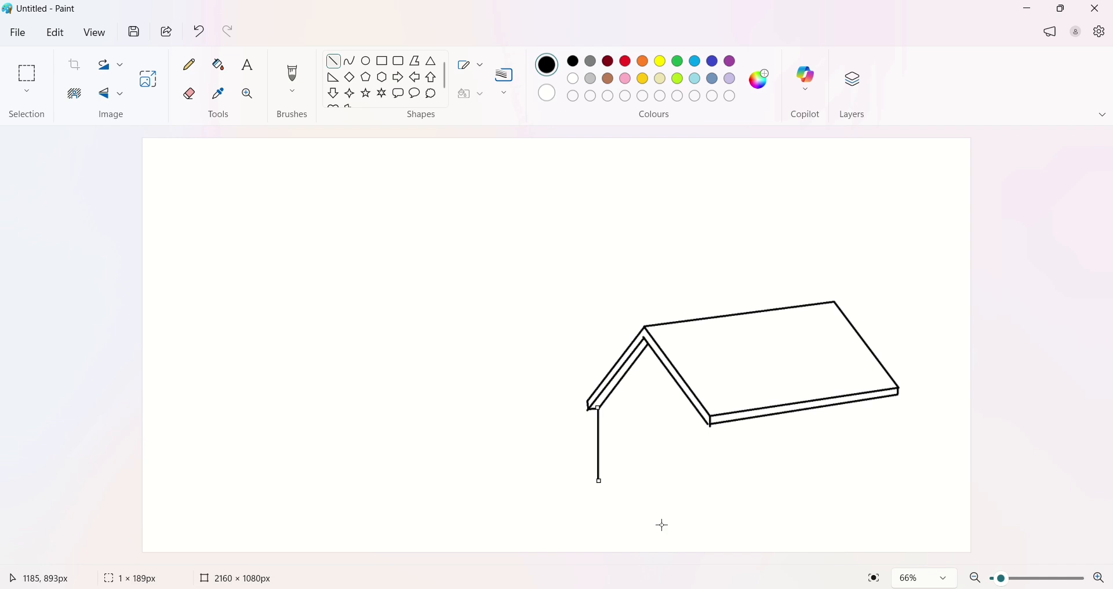
pyautogui.moveTo(702, 418)
pyautogui.mouseDown()
pyautogui.moveTo(700, 507)
pyautogui.moveTo(597, 481)
pyautogui.mouseUp()
pyautogui.moveTo(890, 397); pyautogui.dragTo(880, 483)
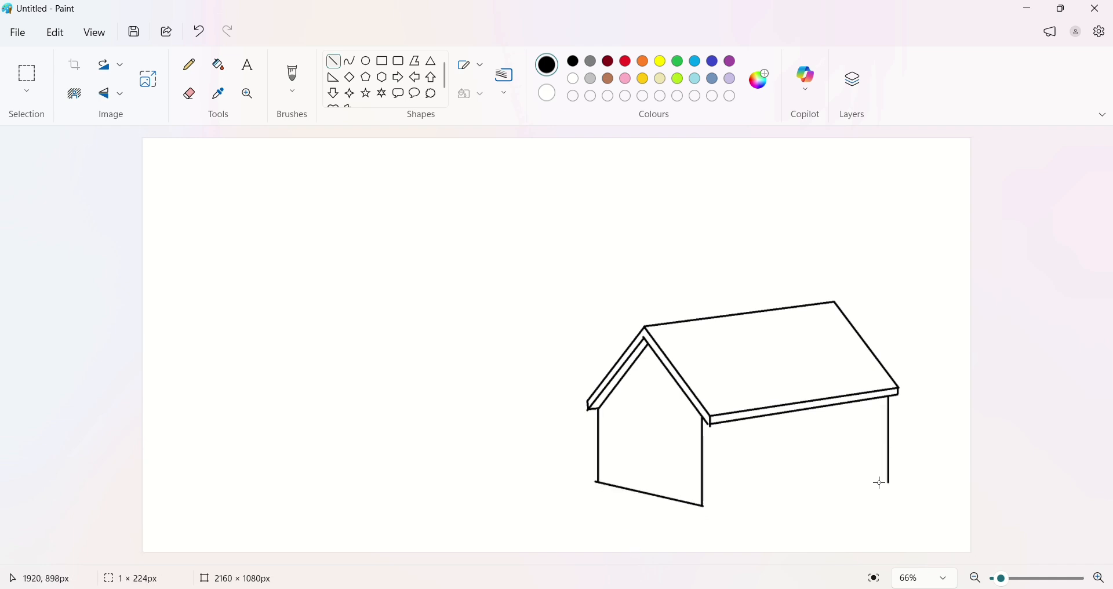
pyautogui.moveTo(704, 507); pyautogui.dragTo(890, 481)
# Draw five evenly spaced slanted lines across the roof panel, parallel to its side edges, from ridge to eave
pyautogui.scroll(5, 835, 465)
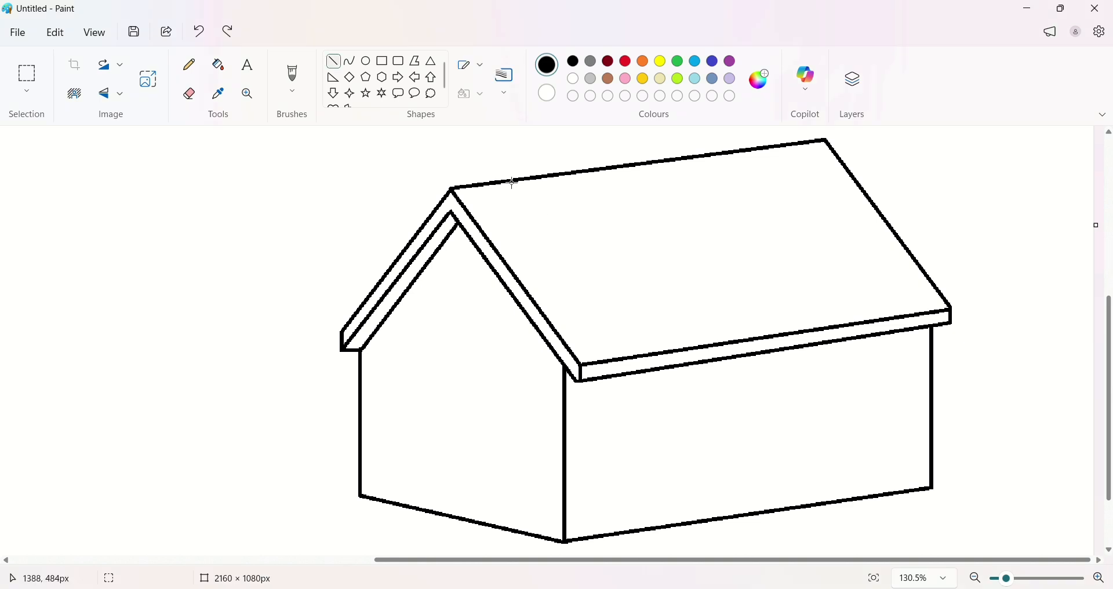
pyautogui.moveTo(671, 322); pyautogui.dragTo(737, 411)
pyautogui.moveTo(581, 172)
pyautogui.mouseDown()
pyautogui.moveTo(685, 332)
pyautogui.moveTo(707, 346)
pyautogui.mouseUp()
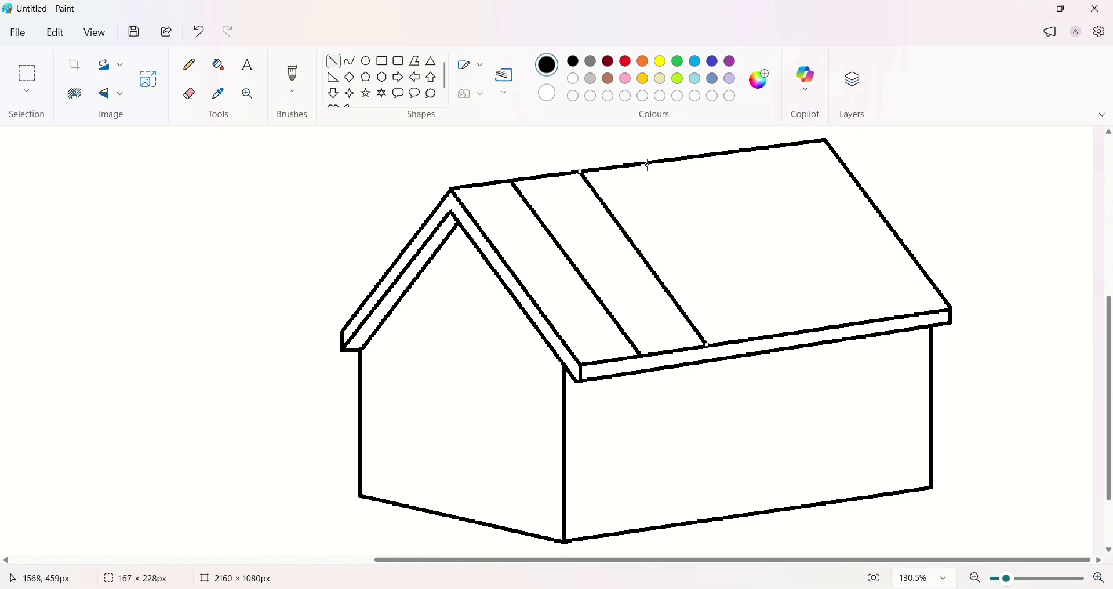
pyautogui.moveTo(649, 164); pyautogui.dragTo(769, 335)
pyautogui.moveTo(710, 156); pyautogui.dragTo(833, 327)
pyautogui.moveTo(777, 149)
pyautogui.mouseDown()
pyautogui.moveTo(902, 322)
pyautogui.moveTo(893, 319)
pyautogui.mouseUp()
# Draw a doorway on the gable wall with two vertical lines about 106 px tall and a slanted top edge
pyautogui.moveTo(421, 510); pyautogui.dragTo(424, 446)
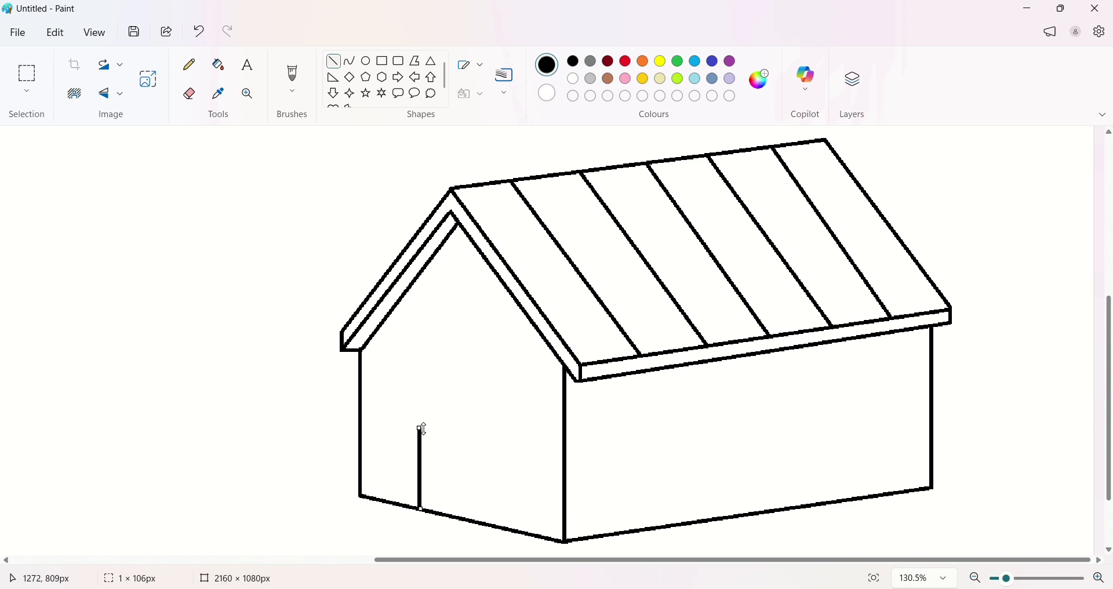
pyautogui.moveTo(497, 526); pyautogui.dragTo(497, 445)
pyautogui.moveTo(421, 428); pyautogui.dragTo(497, 442)
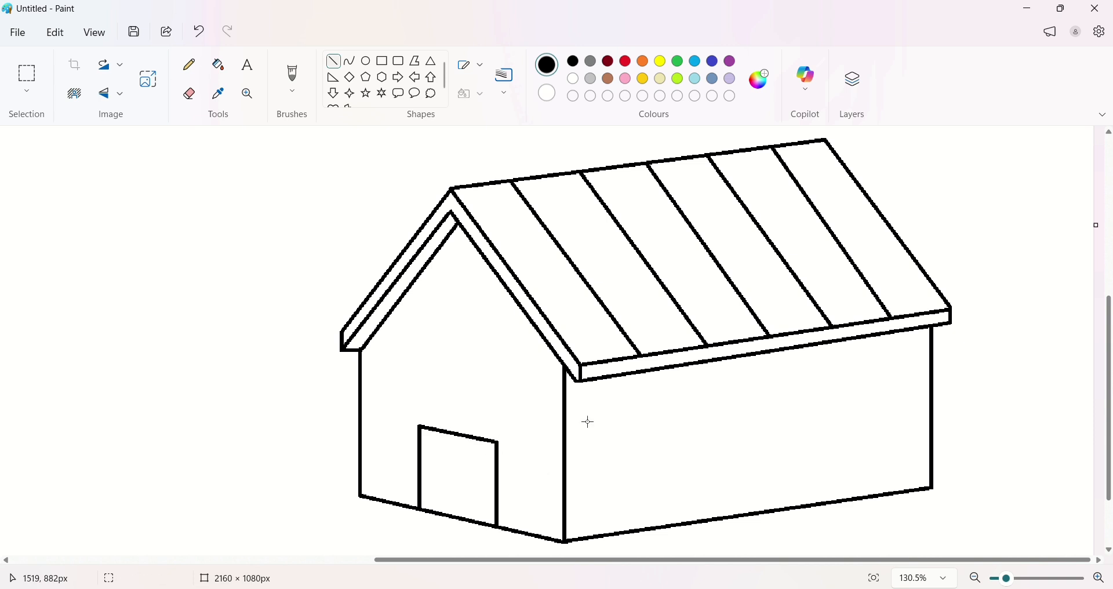
# Draw a long slanted frame about 92 px tall on the side wall and divide it with two vertical lines
pyautogui.moveTo(605, 429); pyautogui.dragTo(893, 387)
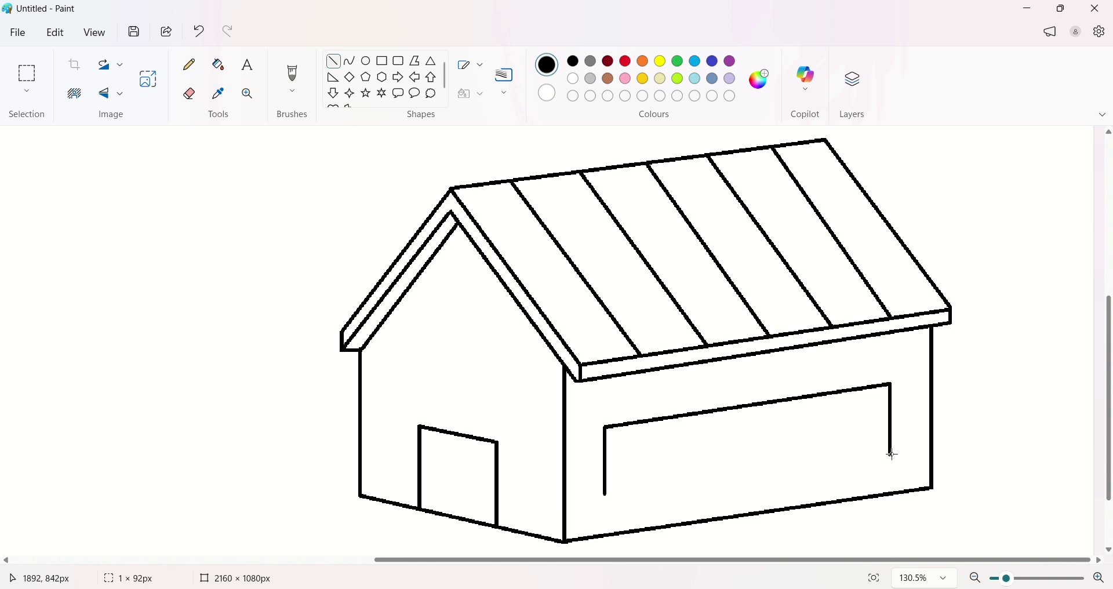
pyautogui.moveTo(607, 497); pyautogui.dragTo(892, 456)
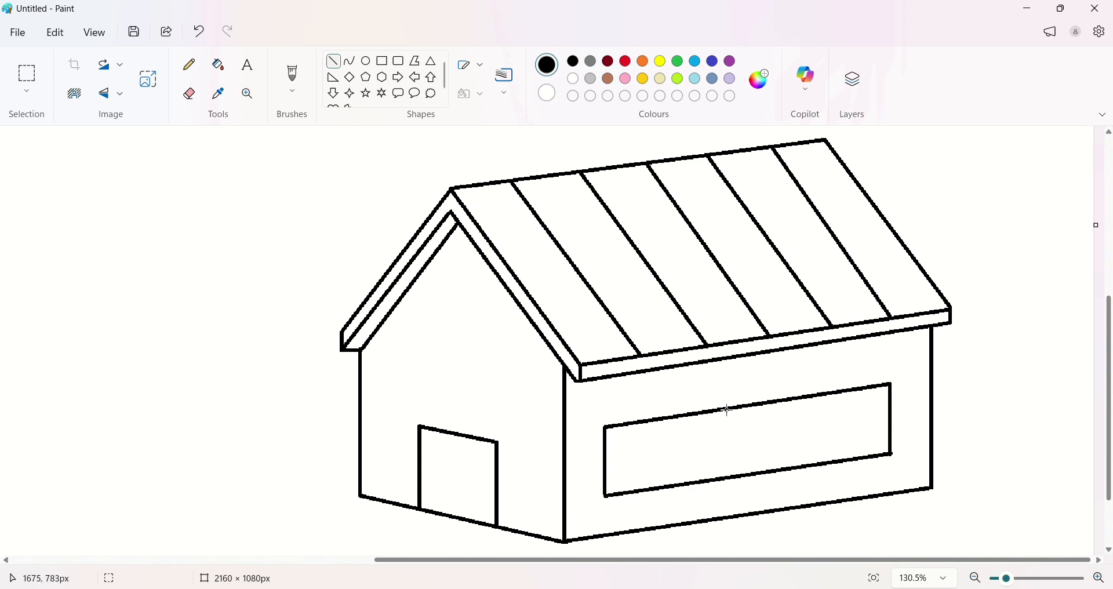
pyautogui.moveTo(694, 415); pyautogui.dragTo(694, 484)
pyautogui.moveTo(814, 398); pyautogui.dragTo(814, 465)
# Erase the frame's upper and lower edges between the two dividers, leaving two separate windows on the side wall
pyautogui.click(190, 93)
pyautogui.click(706, 413)
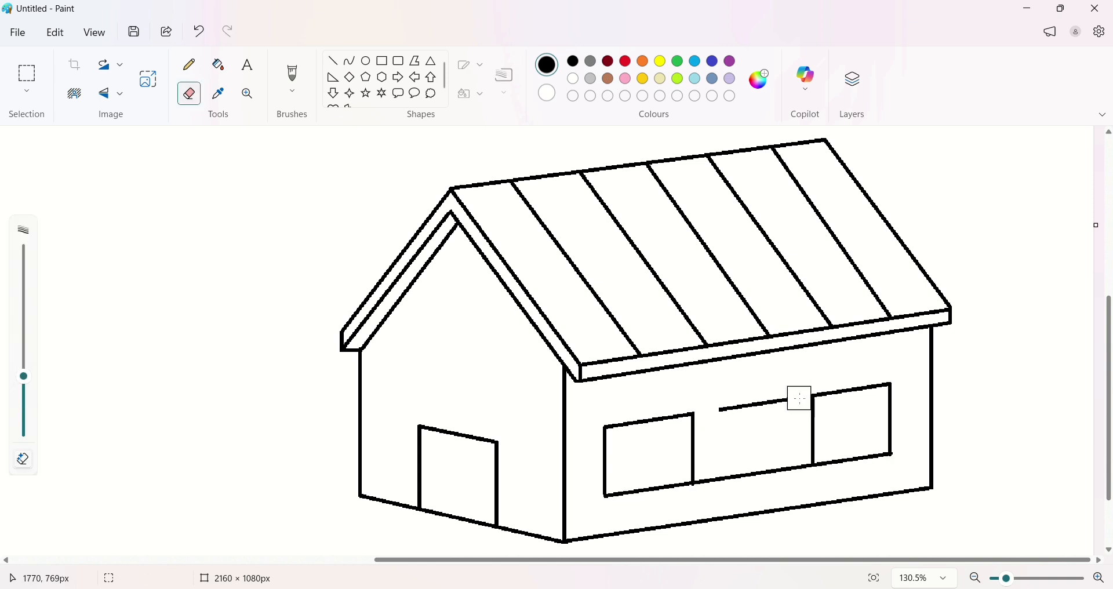
pyautogui.moveTo(799, 398); pyautogui.dragTo(725, 408)
pyautogui.moveTo(707, 481); pyautogui.dragTo(735, 479)
pyautogui.moveTo(800, 468); pyautogui.dragTo(754, 475)
pyautogui.hotkey('ctrl', 'z')
pyautogui.moveTo(23, 377); pyautogui.dragTo(23, 414)
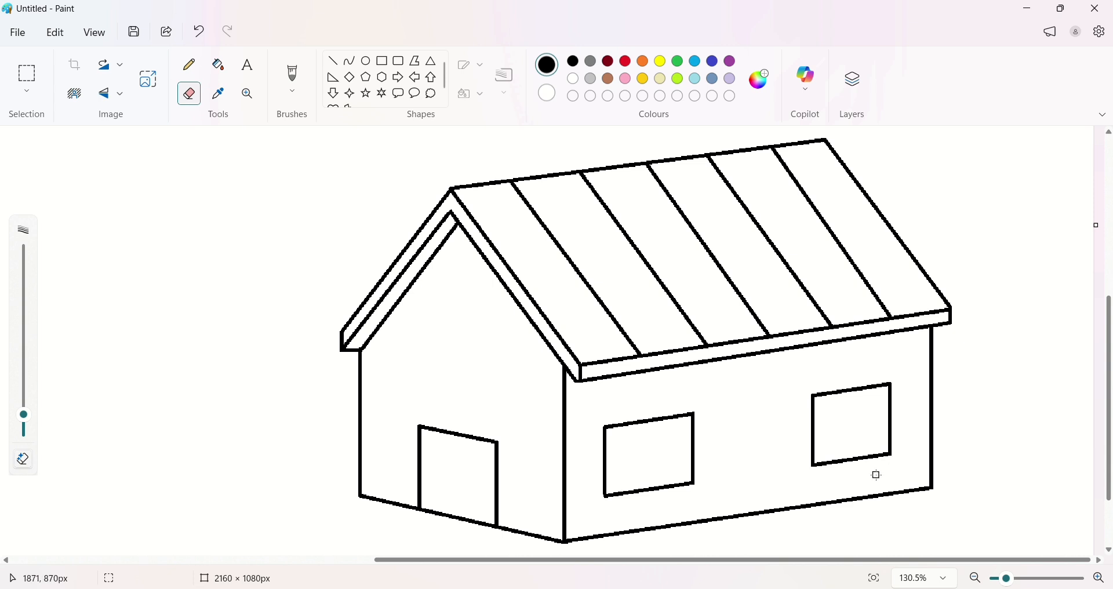
# Draw a raised platform about 27 px thick around the base of the house
pyautogui.moveTo(360, 432)
pyautogui.mouseDown()
pyautogui.moveTo(313, 438)
pyautogui.moveTo(563, 505)
pyautogui.moveTo(993, 441)
pyautogui.mouseUp()
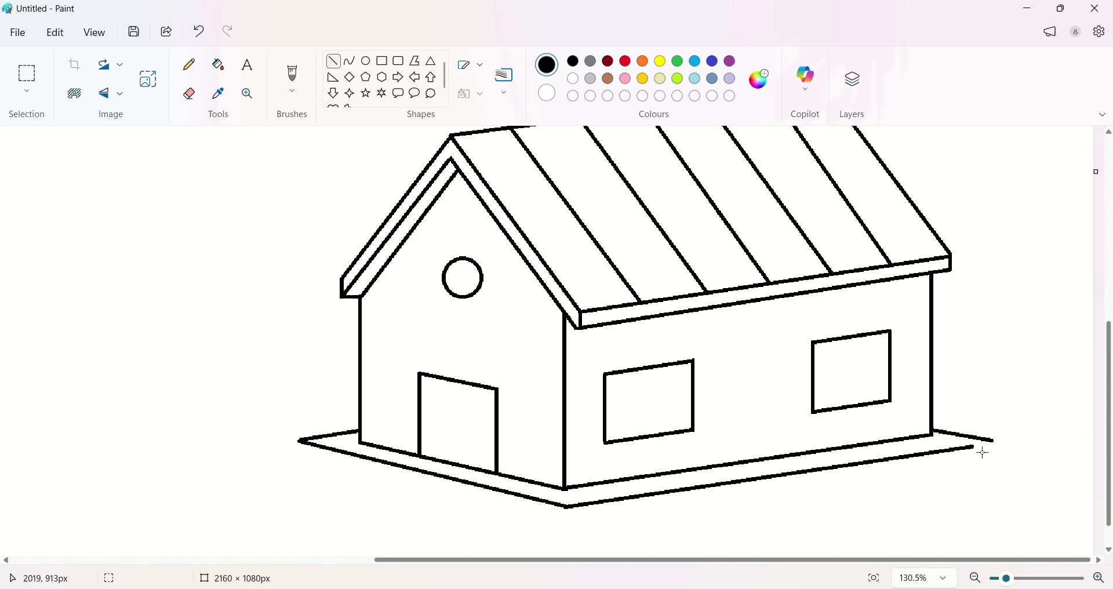
pyautogui.moveTo(299, 462)
pyautogui.mouseDown()
pyautogui.moveTo(571, 529)
pyautogui.moveTo(1011, 462)
pyautogui.moveTo(998, 464)
pyautogui.mouseUp()
pyautogui.click(997, 444)
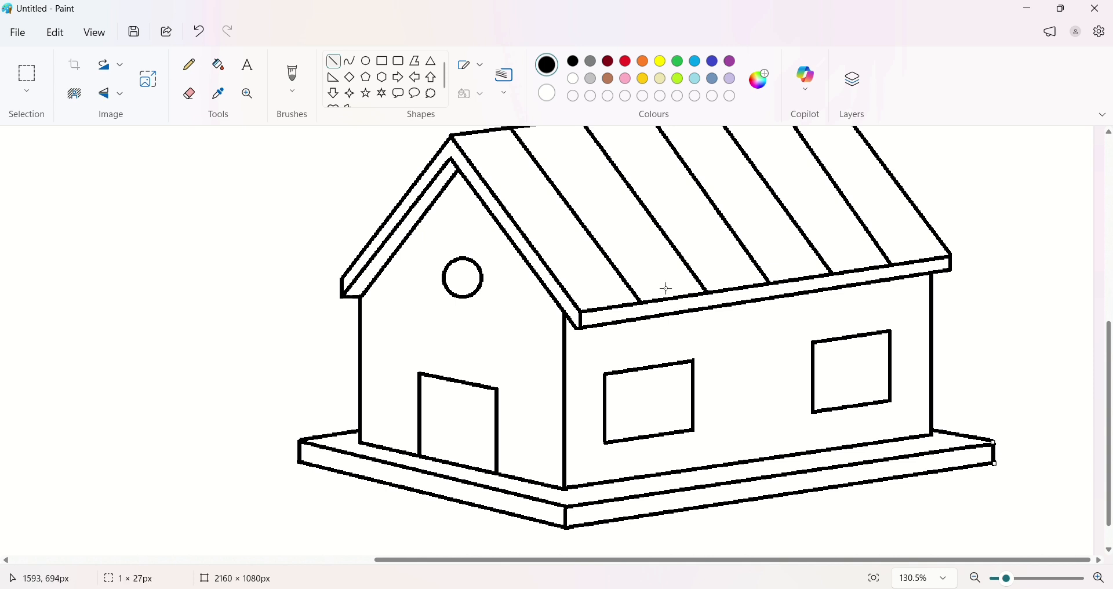
# Draw a horizon line from the canvas's left edge to the gable and another from the roof to the right edge
pyautogui.hotkey('ctrl', '0')
pyautogui.moveTo(142, 376); pyautogui.dragTo(606, 387)
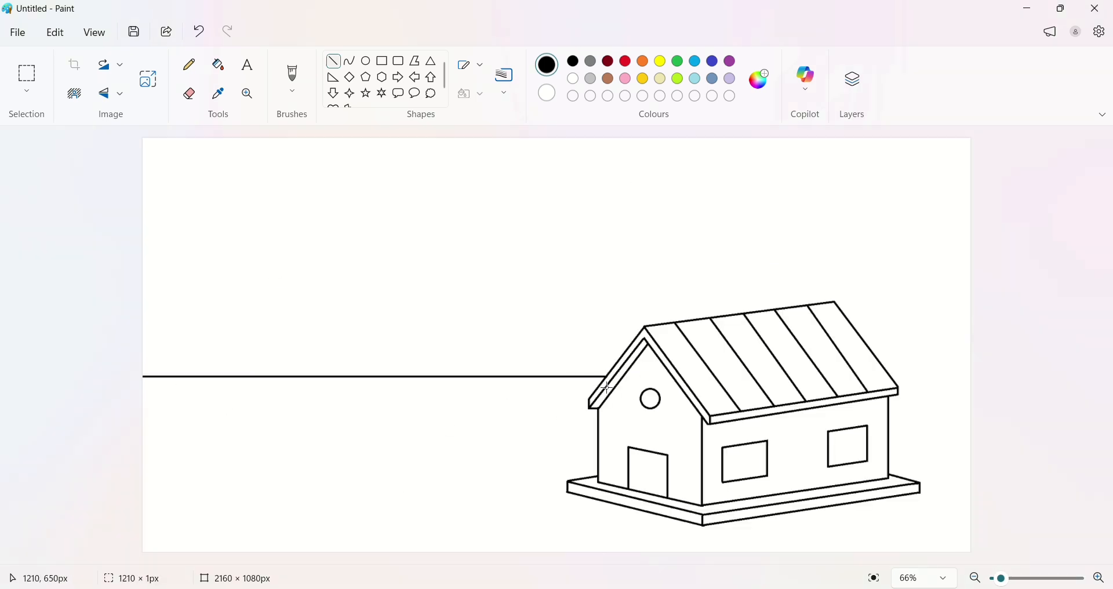
pyautogui.moveTo(887, 374); pyautogui.dragTo(971, 372)
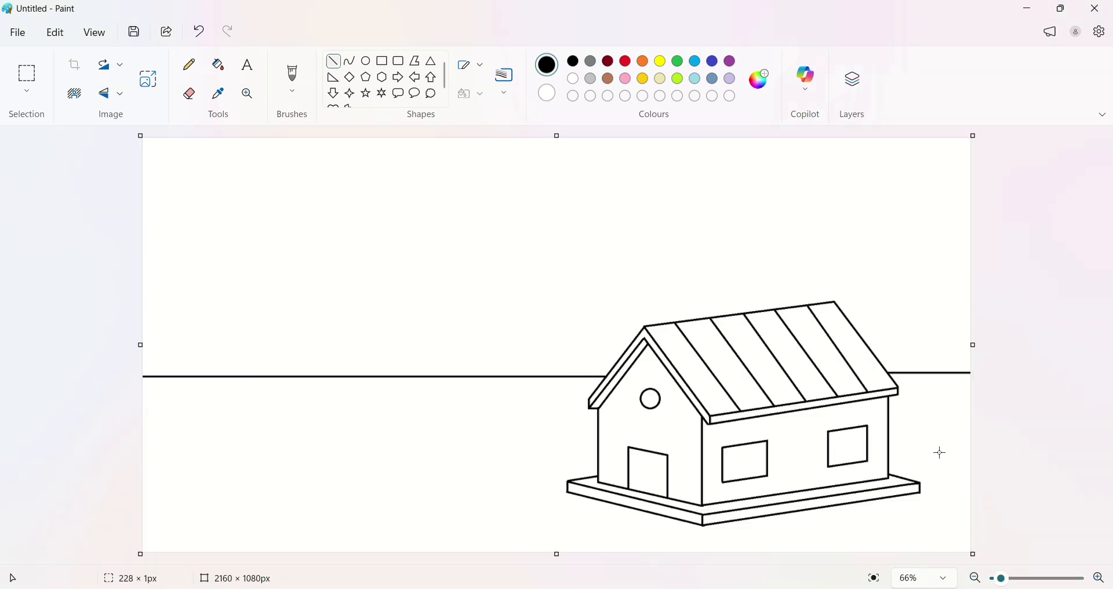
# Draw a curved, leafy bush outline on the horizon near the canvas's left edge
pyautogui.hotkey('ctrl', 'z')
pyautogui.click(349, 61)
pyautogui.moveTo(148, 363)
pyautogui.mouseDown()
pyautogui.moveTo(218, 348)
pyautogui.moveTo(215, 370)
pyautogui.moveTo(229, 341)
pyautogui.moveTo(222, 359)
pyautogui.moveTo(248, 371)
pyautogui.moveTo(151, 336)
pyautogui.mouseUp()
pyautogui.click(255, 360)
# Duplicate the bush outline along the horizon, making a row of three left of the house and one copy right of it
pyautogui.click(32, 70)
pyautogui.moveTo(240, 365); pyautogui.dragTo(496, 365)
pyautogui.press('Left')
pyautogui.press('Left')
pyautogui.press('Left')
pyautogui.press('Left')
pyautogui.press('Left')
pyautogui.press('Left')
pyautogui.press('Left')
pyautogui.press('Left')
pyautogui.press('Left')
pyautogui.press('Left')
pyautogui.press('Left')
pyautogui.press('Left')
pyautogui.press('Left')
pyautogui.press('Left')
pyautogui.hotkey('ctrl', 'v')
pyautogui.press('Right')
pyautogui.press('Right')
pyautogui.press('Right')
pyautogui.press('Down')
pyautogui.press('Down')
pyautogui.press('Down')
pyautogui.press('Up')
pyautogui.press('Up')
pyautogui.press('Up')
pyautogui.press('Right')
pyautogui.press('Right')
pyautogui.press('Right')
pyautogui.press('Right')
pyautogui.press('Right')
pyautogui.press('Right')
pyautogui.press('Down')
pyautogui.press('Down')
pyautogui.press('Down')
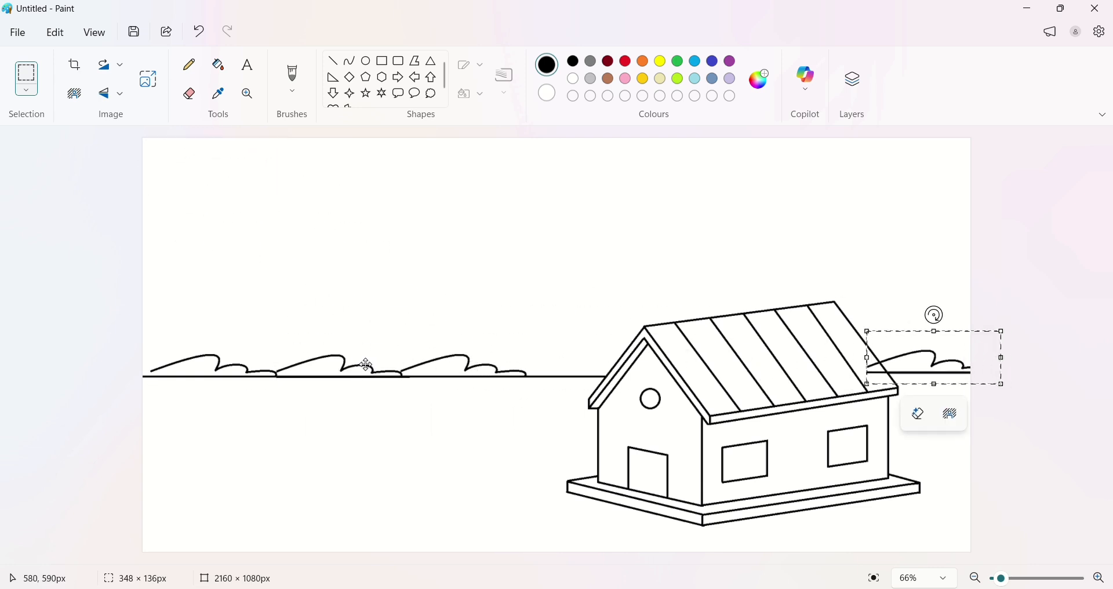
pyautogui.press('Right')
pyautogui.press('Right')
pyautogui.press('Right')
# Paste another bush copy and align its end with the row at the canvas's left edge
pyautogui.hotkey('ctrl', 'v')
pyautogui.press('Down')
pyautogui.press('Down')
pyautogui.press('Down')
pyautogui.press('Left')
pyautogui.press('Left')
pyautogui.press('Left')
# Paste another bush copy and align it after the third bush, running behind the left gable slope
pyautogui.hotkey('ctrl', 'v')
pyautogui.press('Down')
pyautogui.press('Down')
pyautogui.press('Down')
pyautogui.press('Right')
pyautogui.press('Right')
pyautogui.press('Right')
pyautogui.press('Right')
pyautogui.press('Right')
pyautogui.press('Right')
pyautogui.press('Up')
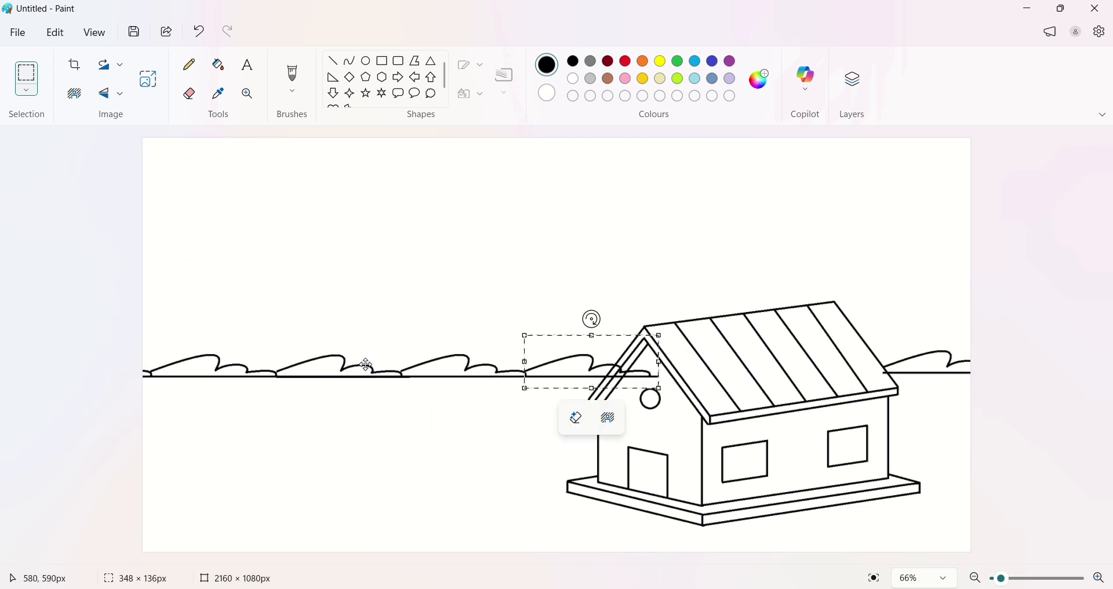
pyautogui.press('Up')
pyautogui.press('Up')
pyautogui.press('Up')
# Erase the part of the pasted bush that overlaps the roof and fit the remainder against the gable's left slope
pyautogui.click(189, 94)
pyautogui.moveTo(605, 284)
pyautogui.mouseDown()
pyautogui.moveTo(614, 299)
pyautogui.moveTo(655, 285)
pyautogui.mouseUp()
pyautogui.click(27, 73)
pyautogui.moveTo(492, 240); pyautogui.dragTo(619, 305)
pyautogui.press('Down')
pyautogui.press('Down')
pyautogui.press('Down')
# Draw taller curved bush outlines behind the row at the canvas's left edge and beside the house's left gable slope
pyautogui.click(349, 61)
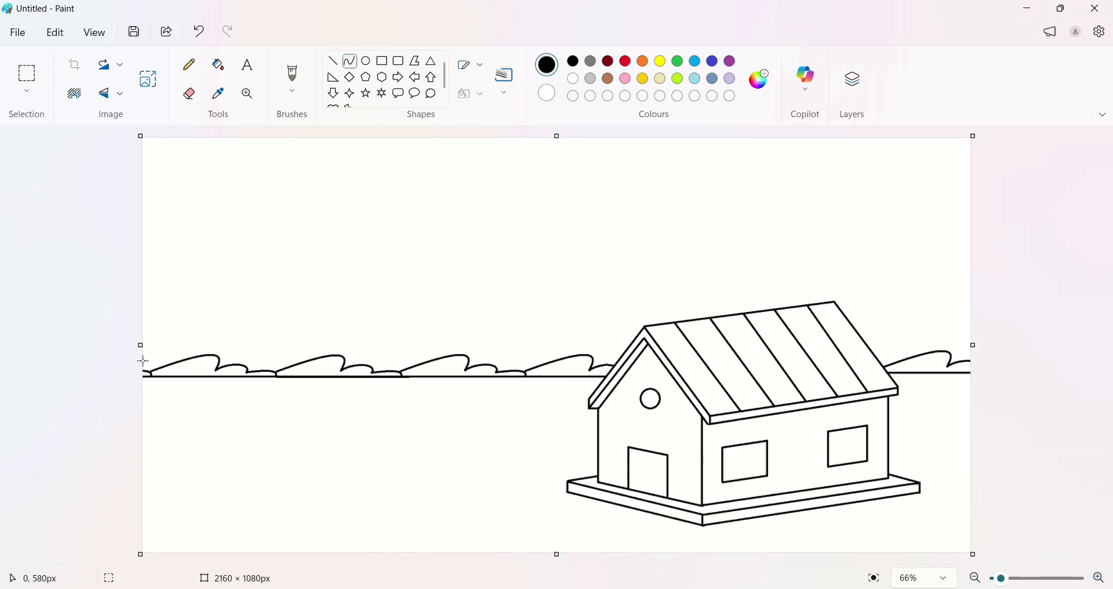
pyautogui.click(177, 334)
pyautogui.click(248, 334)
pyautogui.moveTo(143, 362); pyautogui.dragTo(288, 366)
pyautogui.click(261, 352)
pyautogui.click(292, 348)
pyautogui.click(500, 345)
pyautogui.moveTo(493, 366)
pyautogui.mouseDown()
pyautogui.moveTo(525, 352)
pyautogui.moveTo(605, 364)
pyautogui.mouseUp()
pyautogui.click(579, 325)
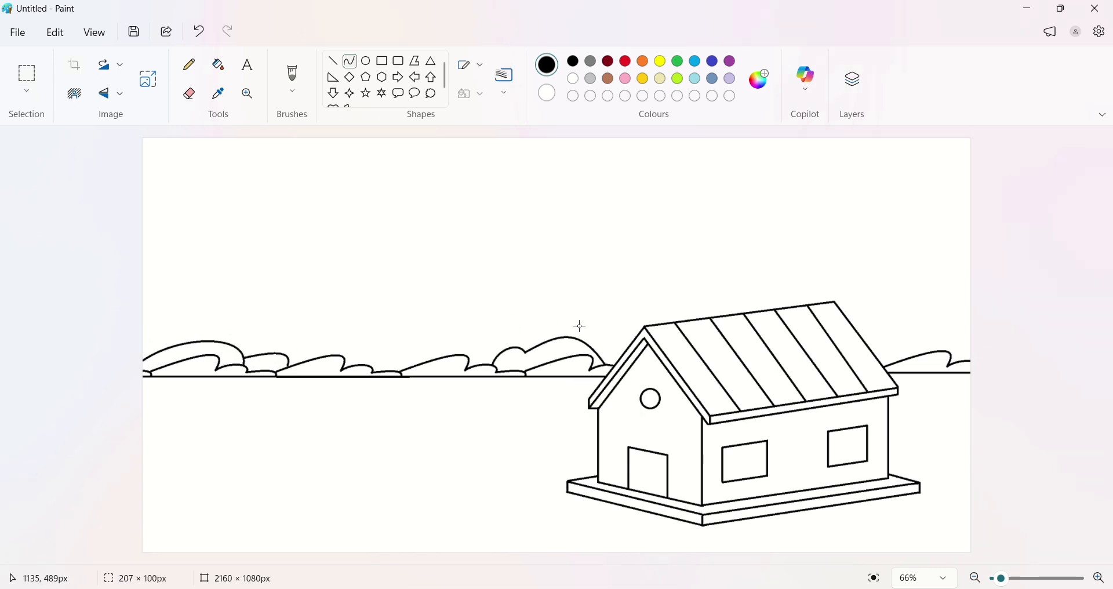
# Draw curved bush outlines behind the middle of the row and three rounded ones behind the bush right of the house
pyautogui.moveTo(357, 365); pyautogui.dragTo(455, 355)
pyautogui.click(429, 341)
pyautogui.click(464, 340)
pyautogui.click(882, 328)
pyautogui.moveTo(867, 343); pyautogui.dragTo(950, 339)
pyautogui.click(926, 317)
pyautogui.moveTo(949, 339); pyautogui.dragTo(976, 332)
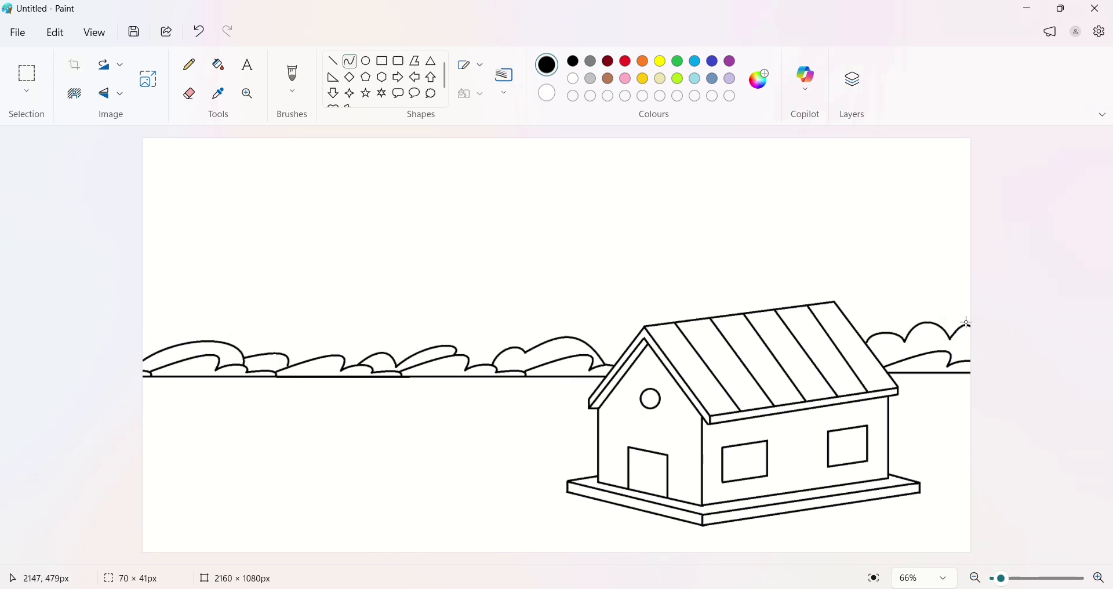
# Draw a curved hill rising from the canvas's left edge and descending to the bushes beside the house
pyautogui.moveTo(143, 308); pyautogui.dragTo(543, 343)
pyautogui.moveTo(285, 316); pyautogui.dragTo(373, 227)
pyautogui.click(373, 225)
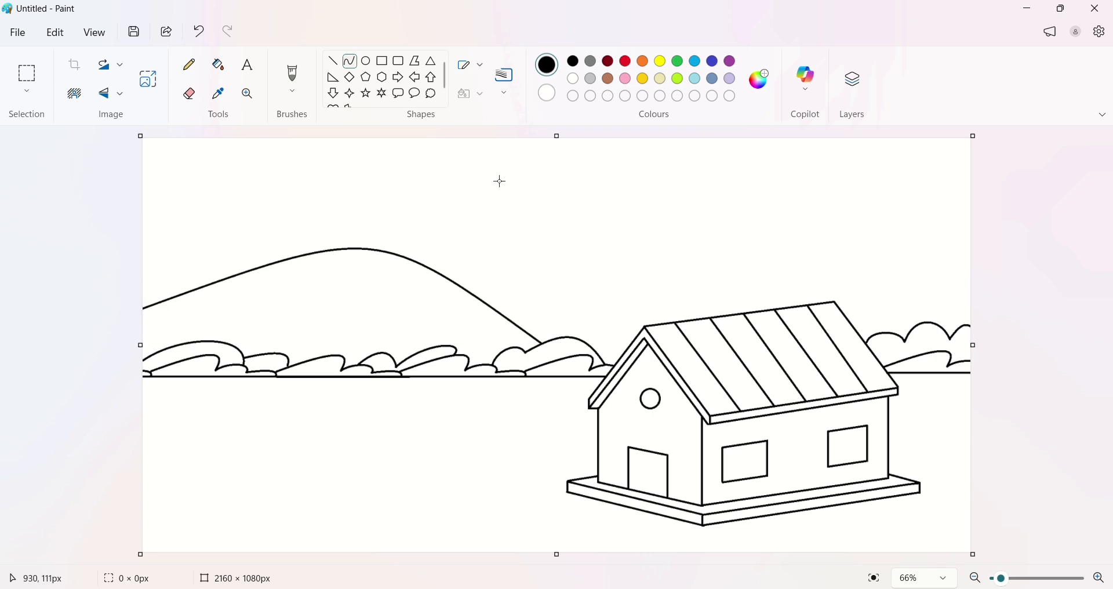
# Draw a second, taller hill curve from the first hill's right slope, over the house, down to the right-hand bushes
pyautogui.moveTo(471, 293); pyautogui.dragTo(910, 331)
pyautogui.moveTo(622, 307); pyautogui.dragTo(692, 177)
pyautogui.click(693, 177)
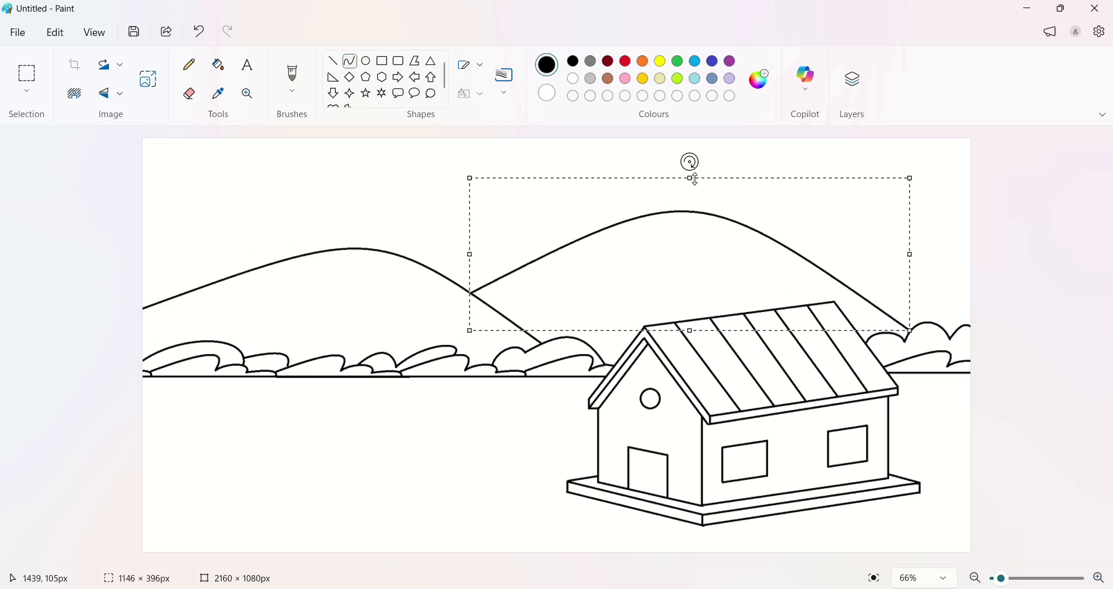
pyautogui.click(1033, 170)
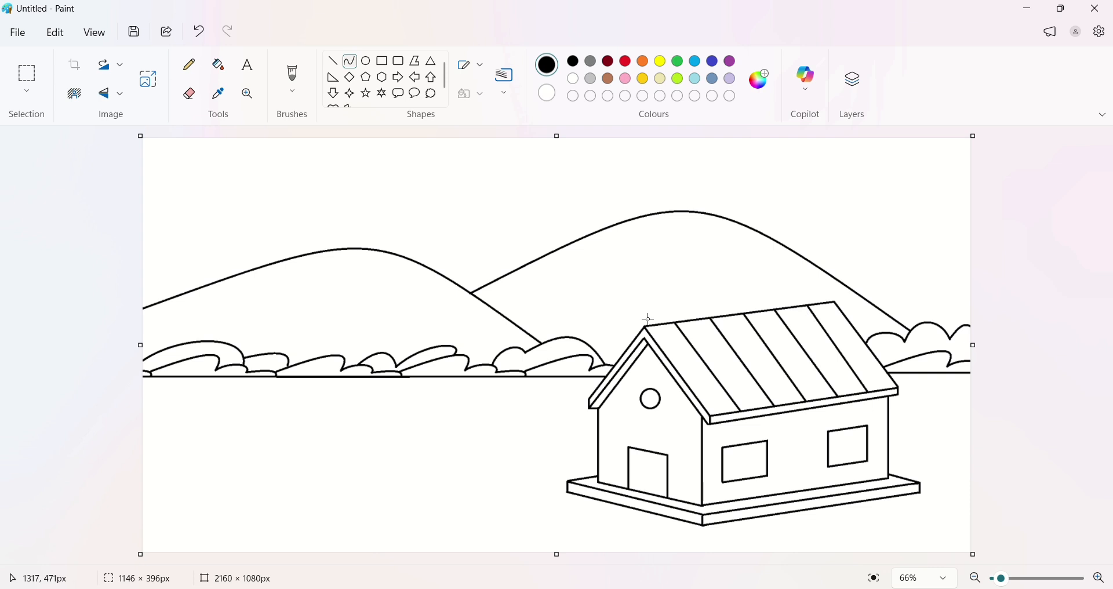
# Draw a winding riverbank from the canvas's left edge below the horizon, curving toward the house and back to the lower edge
pyautogui.moveTo(143, 390); pyautogui.dragTo(398, 454)
pyautogui.moveTo(417, 428)
pyautogui.mouseDown()
pyautogui.moveTo(597, 411)
pyautogui.moveTo(610, 425)
pyautogui.mouseUp()
pyautogui.click(611, 425)
pyautogui.moveTo(397, 454); pyautogui.dragTo(396, 490)
pyautogui.moveTo(391, 472)
pyautogui.mouseDown()
pyautogui.moveTo(375, 459)
pyautogui.moveTo(212, 552)
pyautogui.mouseUp()
pyautogui.click(353, 472)
pyautogui.moveTo(363, 513); pyautogui.dragTo(412, 525)
pyautogui.click(413, 525)
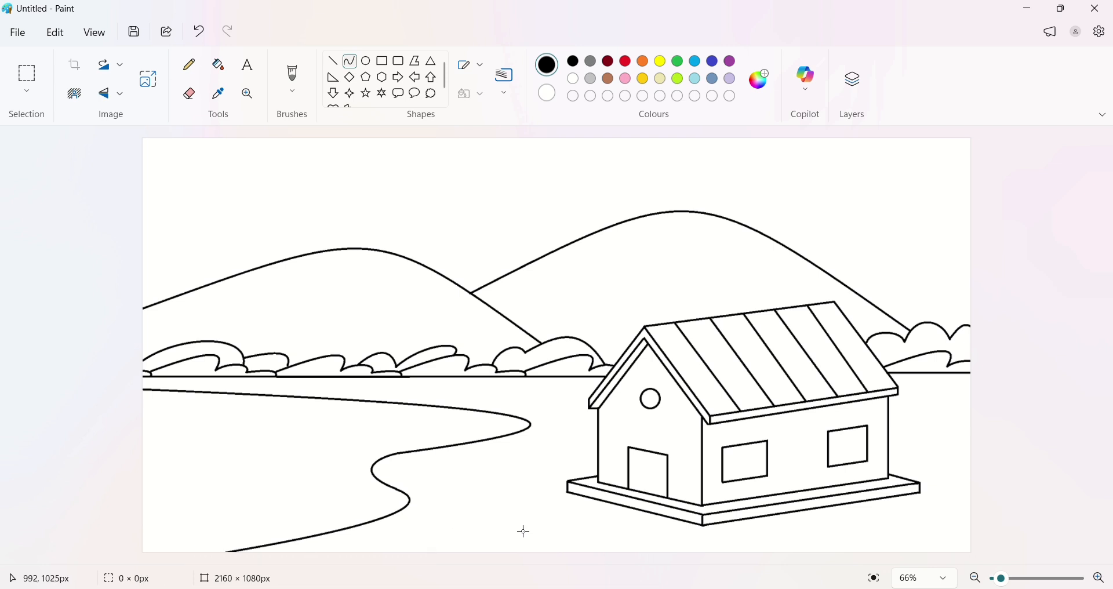
# Draw an S-shaped bank curve from the platform's left corner down to the canvas's lower edge
pyautogui.moveTo(568, 493); pyautogui.dragTo(460, 575)
pyautogui.moveTo(524, 519); pyautogui.dragTo(495, 494)
pyautogui.moveTo(506, 524); pyautogui.dragTo(689, 525)
# Draw a gently curved ground line from the house's right wall to the canvas edge, and a small spiky bush beside the platform
pyautogui.moveTo(890, 444)
pyautogui.mouseDown()
pyautogui.moveTo(1012, 417)
pyautogui.moveTo(925, 436)
pyautogui.mouseUp()
pyautogui.click(1042, 537)
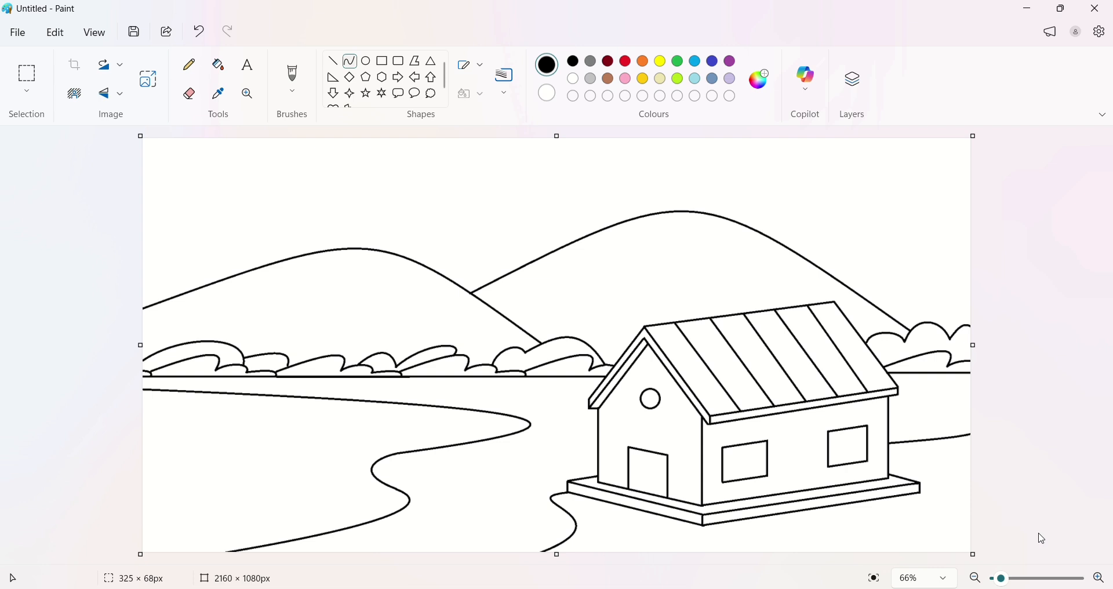
pyautogui.moveTo(890, 470); pyautogui.dragTo(930, 479)
# Draw a leaning, tapered palm trunk about 603 px tall from two curved lines meeting at the tip, left of the river bend
pyautogui.moveTo(186, 476)
pyautogui.mouseDown()
pyautogui.moveTo(274, 251)
pyautogui.moveTo(260, 245)
pyautogui.mouseUp()
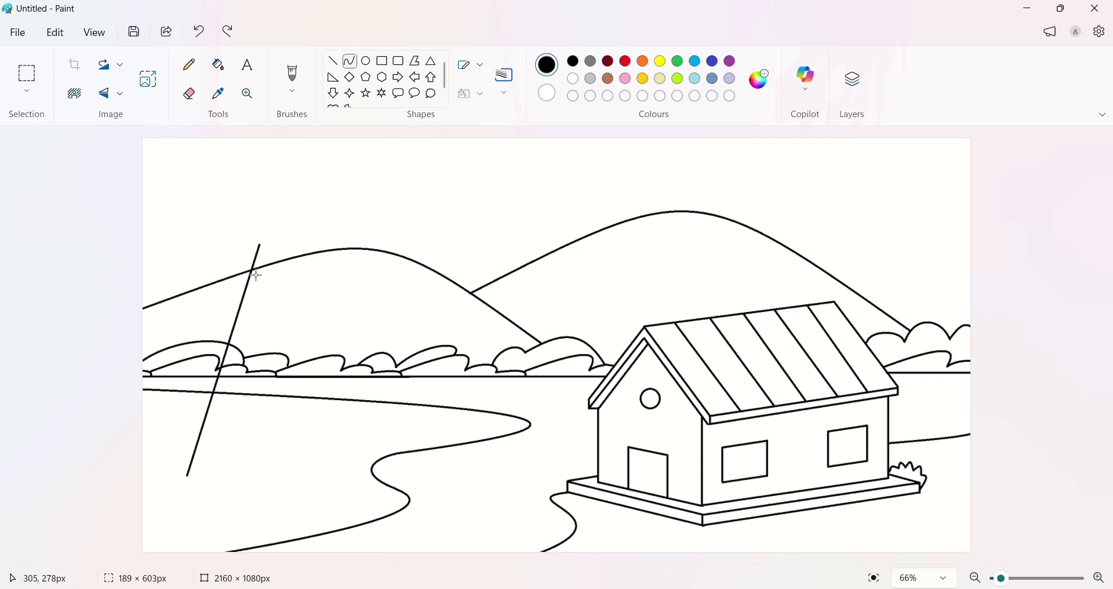
pyautogui.moveTo(223, 361); pyautogui.dragTo(232, 289)
pyautogui.click(338, 415)
pyautogui.moveTo(204, 477); pyautogui.dragTo(260, 245)
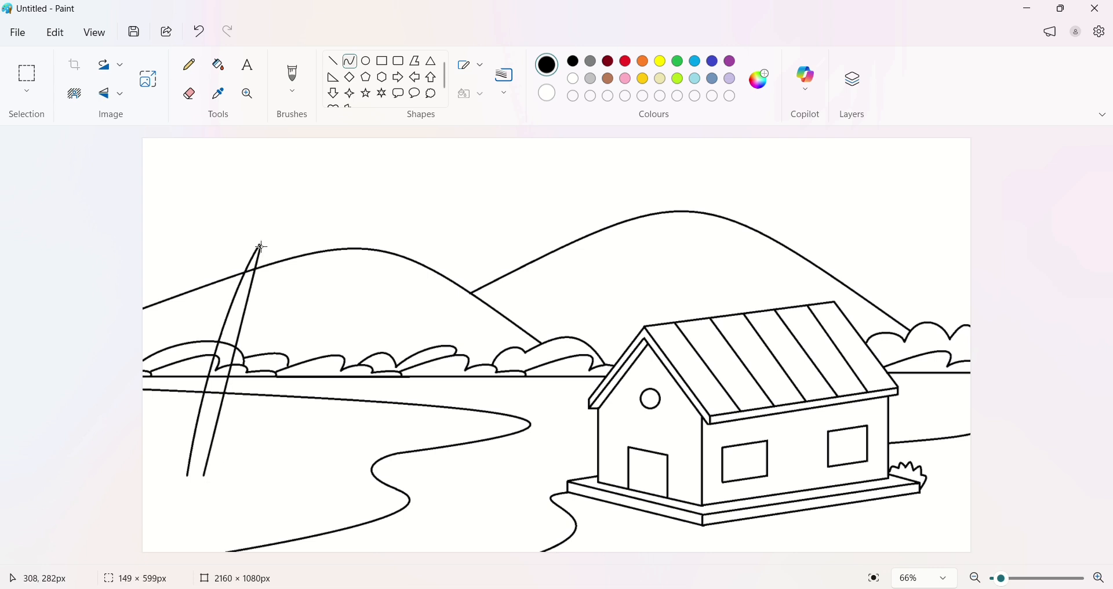
pyautogui.moveTo(232, 361)
pyautogui.mouseDown()
pyautogui.moveTo(236, 390)
pyautogui.moveTo(232, 325)
pyautogui.mouseUp()
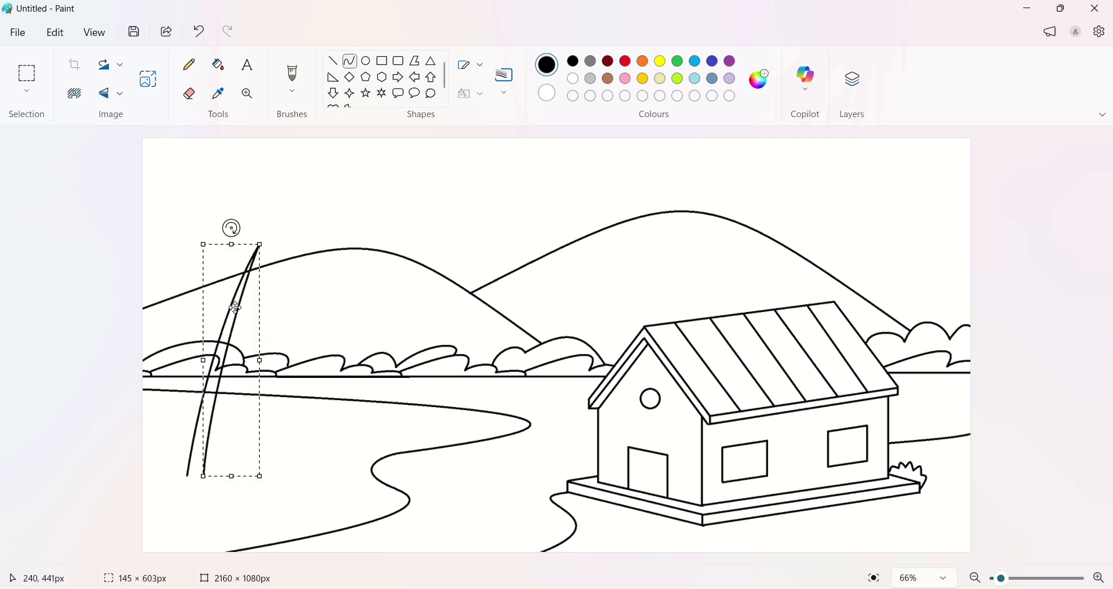
pyautogui.click(305, 330)
# Draw three drooping frond arcs around the palm tip: lower-left about 117 × 179 px, one hanging on the trunk's right, one outer-left
pyautogui.scroll(4, 268, 335)
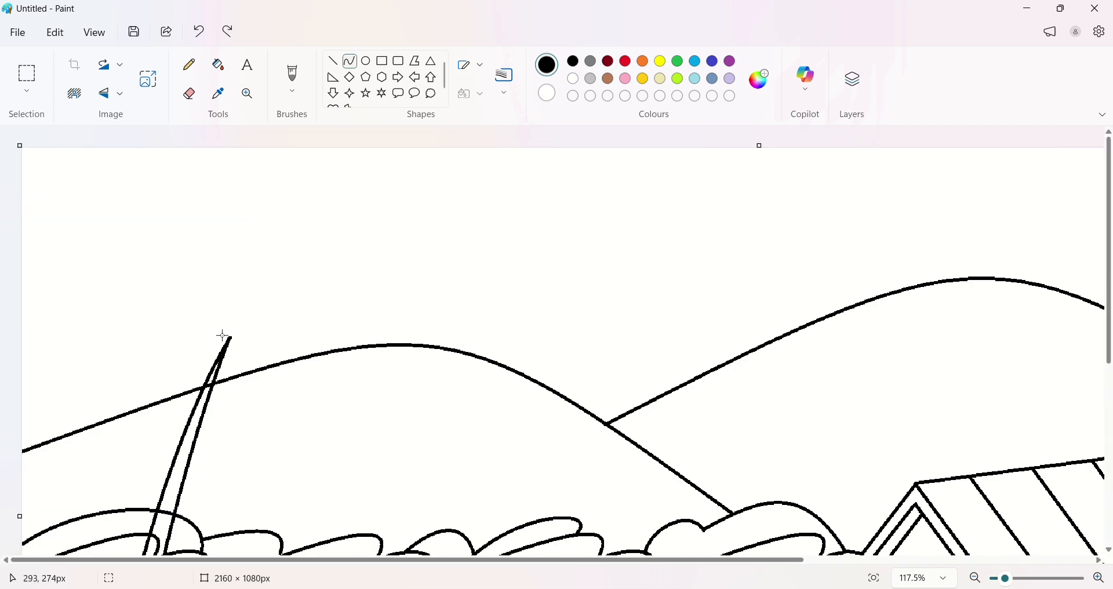
pyautogui.moveTo(228, 308)
pyautogui.mouseDown()
pyautogui.moveTo(149, 417)
pyautogui.moveTo(133, 405)
pyautogui.moveTo(148, 430)
pyautogui.mouseUp()
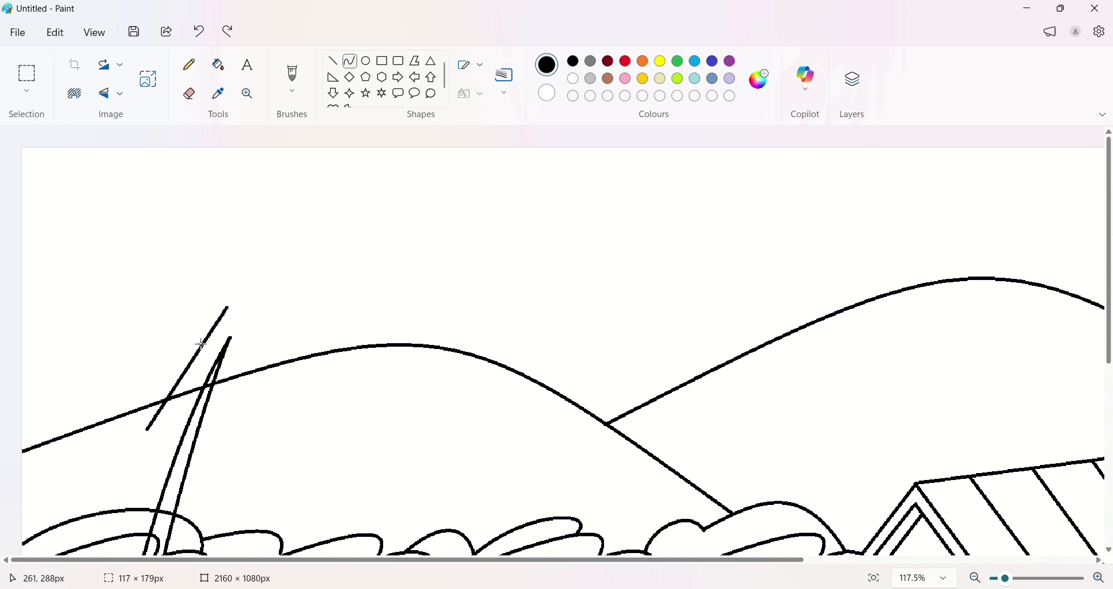
pyautogui.moveTo(191, 365); pyautogui.dragTo(152, 374)
pyautogui.click(187, 291)
pyautogui.moveTo(249, 307); pyautogui.dragTo(255, 447)
pyautogui.moveTo(254, 376); pyautogui.dragTo(271, 379)
pyautogui.moveTo(228, 285); pyautogui.dragTo(107, 358)
pyautogui.moveTo(168, 322); pyautogui.dragTo(138, 297)
pyautogui.click(315, 312)
# Draw four more curved frond arcs from the palm tip: a drooping right one about 153 × 85 px and three arching upward
pyautogui.moveTo(251, 287); pyautogui.dragTo(356, 347)
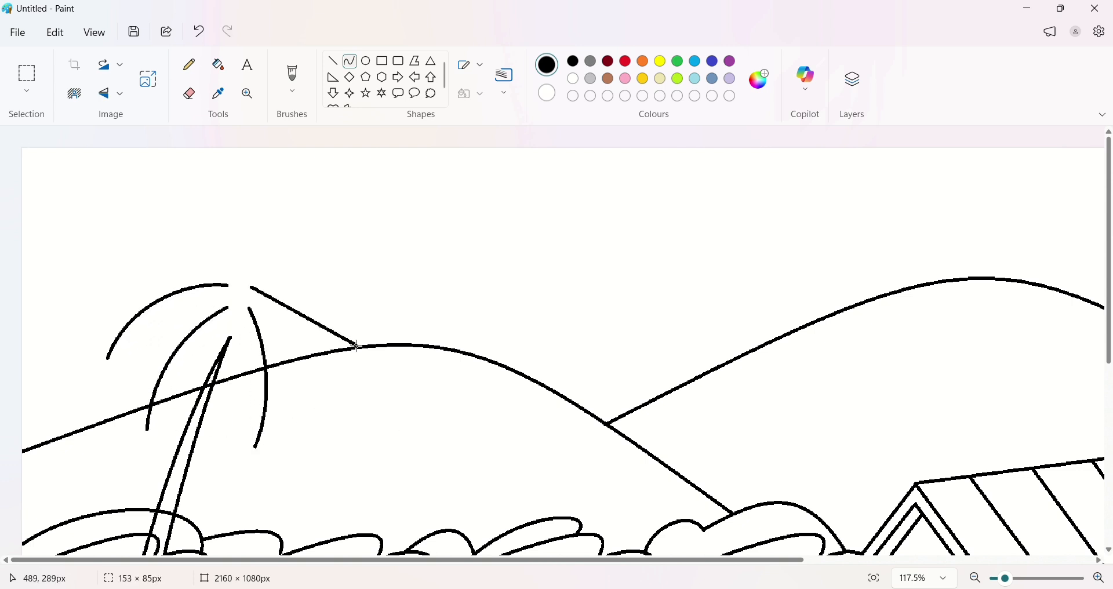
pyautogui.moveTo(303, 317); pyautogui.dragTo(331, 297)
pyautogui.moveTo(235, 279); pyautogui.dragTo(287, 188)
pyautogui.moveTo(257, 228); pyautogui.dragTo(239, 204)
pyautogui.click(421, 269)
pyautogui.moveTo(235, 278)
pyautogui.mouseDown()
pyautogui.moveTo(156, 215)
pyautogui.moveTo(204, 215)
pyautogui.mouseUp()
pyautogui.moveTo(253, 271)
pyautogui.mouseDown()
pyautogui.moveTo(359, 251)
pyautogui.moveTo(312, 233)
pyautogui.mouseUp()
pyautogui.click(526, 257)
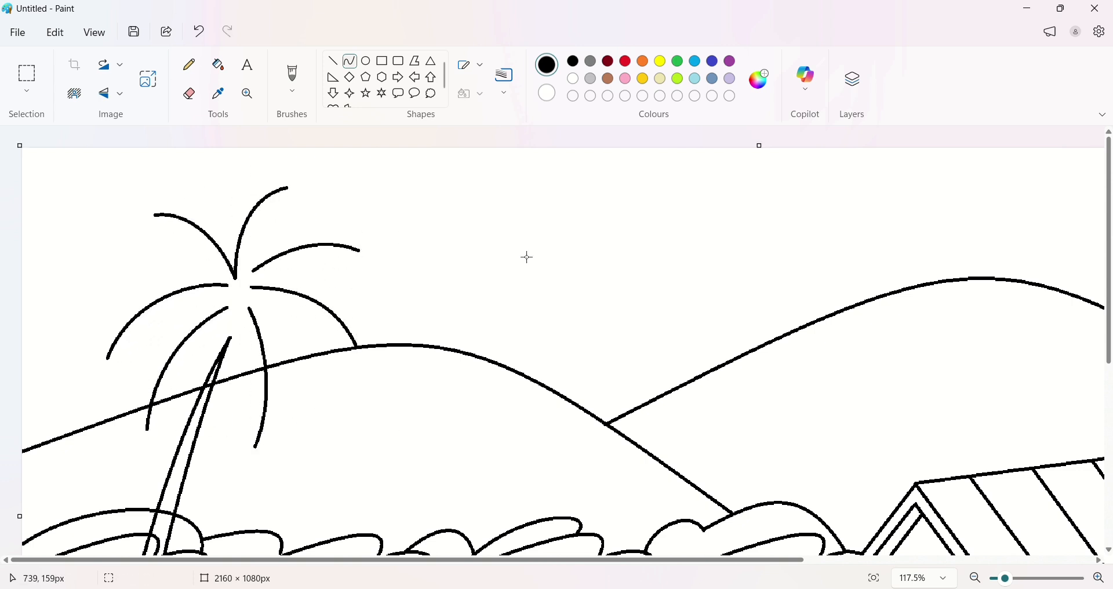
# Close the two fronds hanging beside the trunk with jagged inner edges made of short curves
pyautogui.moveTo(170, 396); pyautogui.dragTo(170, 406)
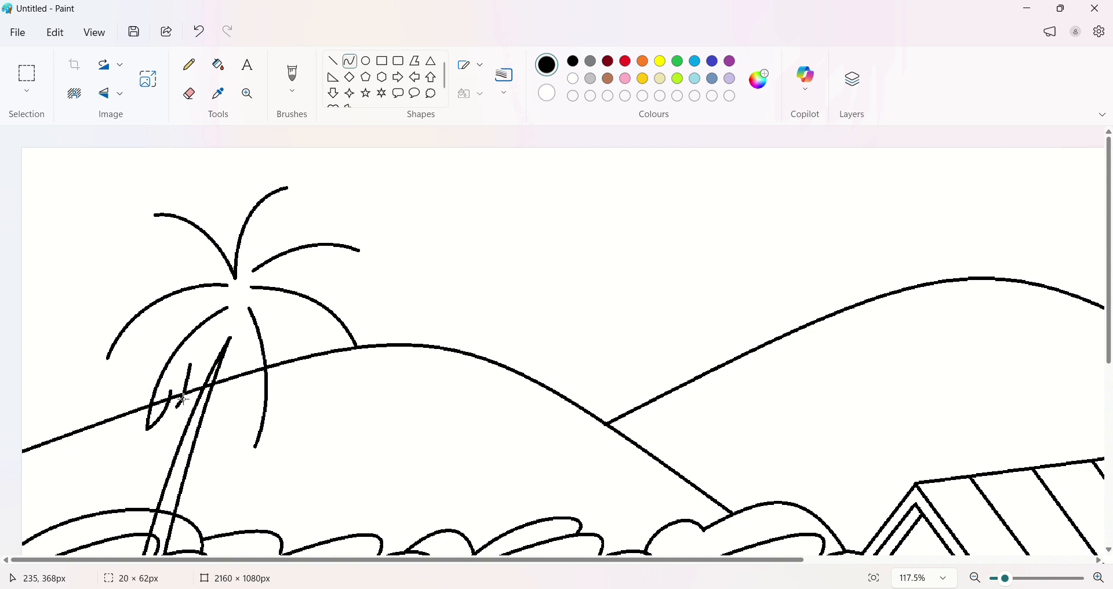
pyautogui.moveTo(207, 360); pyautogui.dragTo(230, 329)
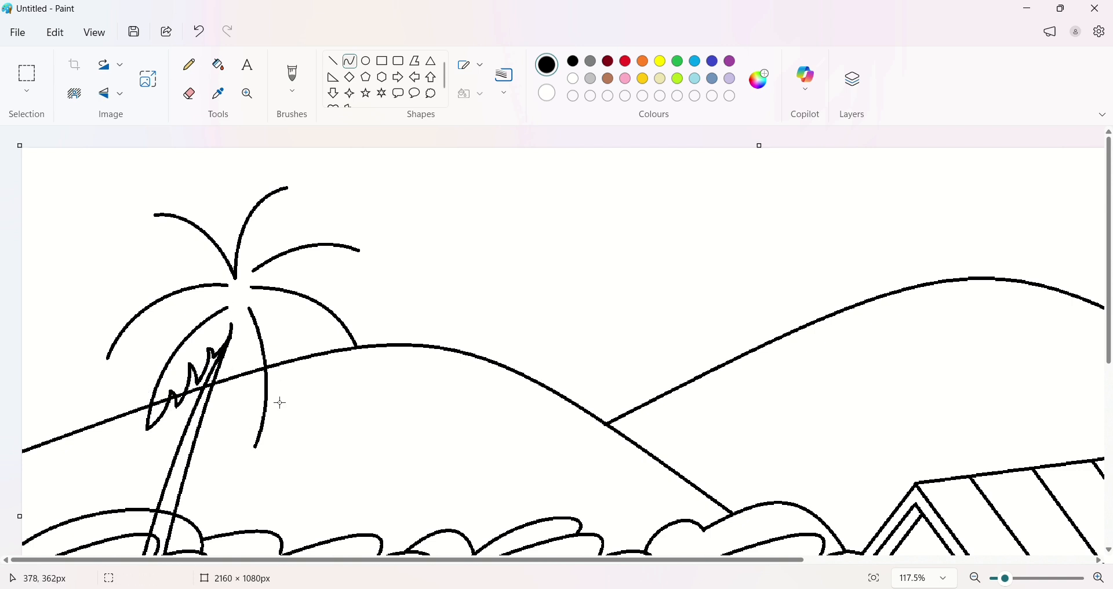
pyautogui.moveTo(255, 447); pyautogui.dragTo(252, 404)
pyautogui.moveTo(241, 408); pyautogui.dragTo(250, 377)
pyautogui.moveTo(230, 358); pyautogui.dragTo(232, 325)
pyautogui.moveTo(241, 409); pyautogui.dragTo(253, 404)
pyautogui.moveTo(236, 382); pyautogui.dragTo(244, 353)
# Add jagged lower edges to the outer-left and upper-left palm fronds
pyautogui.moveTo(108, 359); pyautogui.dragTo(174, 318)
pyautogui.moveTo(147, 334); pyautogui.dragTo(146, 349)
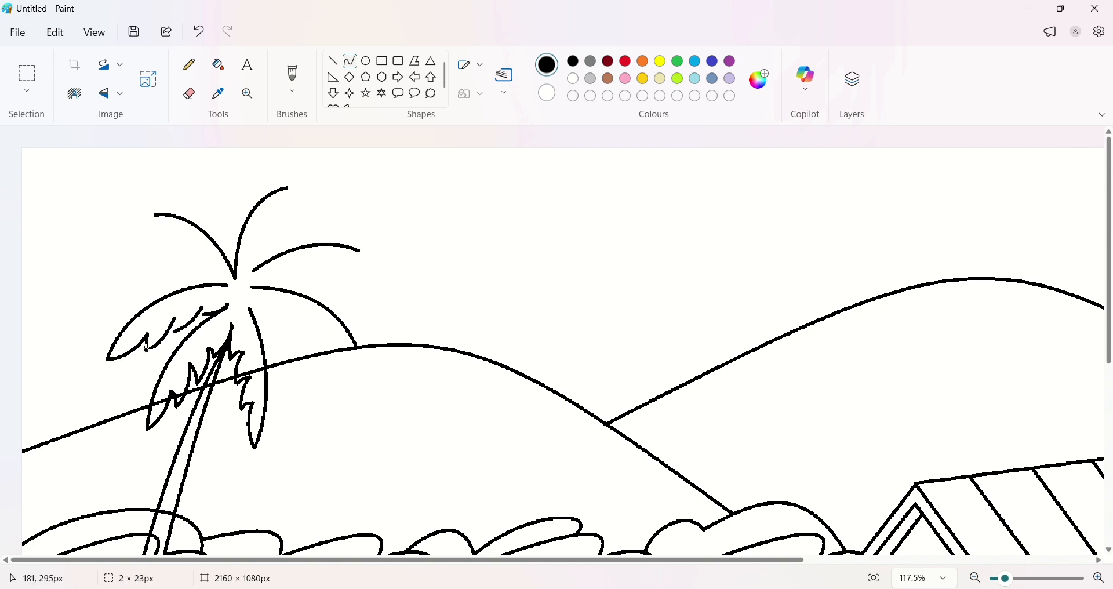
pyautogui.moveTo(155, 216); pyautogui.dragTo(186, 240)
pyautogui.moveTo(173, 244)
pyautogui.mouseDown()
pyautogui.moveTo(205, 252)
pyautogui.moveTo(228, 286)
pyautogui.mouseUp()
pyautogui.moveTo(209, 278); pyautogui.dragTo(217, 270)
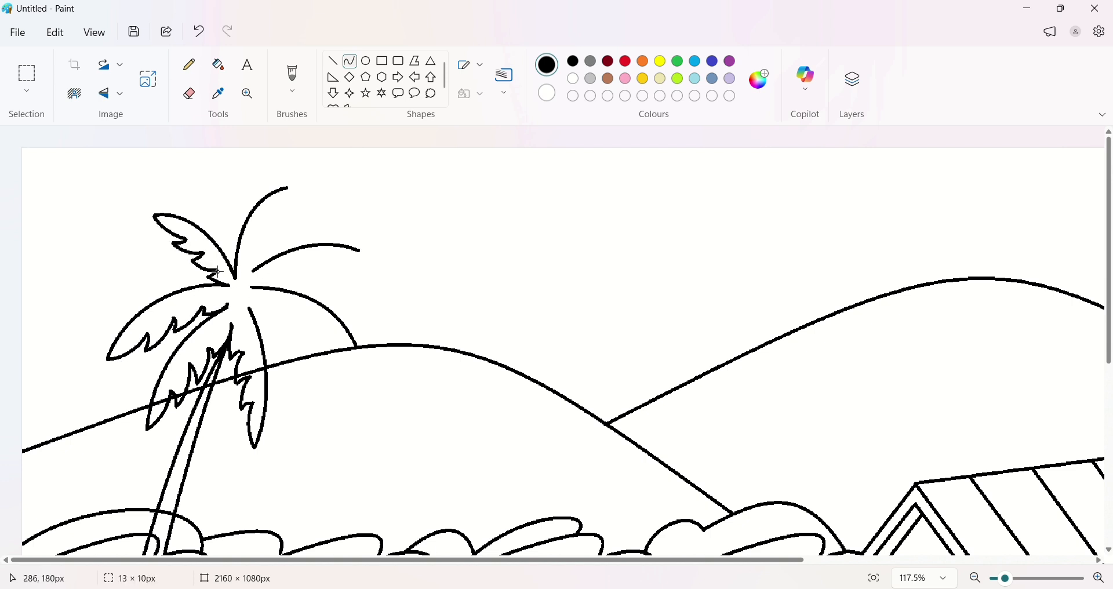
# Add jagged edges to the palm's upper-right, right and lower-right fronds, completing the crown
pyautogui.moveTo(287, 188); pyautogui.dragTo(269, 215)
pyautogui.moveTo(279, 217); pyautogui.dragTo(258, 236)
pyautogui.moveTo(266, 239); pyautogui.dragTo(248, 258)
pyautogui.moveTo(260, 259); pyautogui.dragTo(246, 277)
pyautogui.moveTo(359, 251); pyautogui.dragTo(281, 269)
pyautogui.moveTo(284, 281); pyautogui.dragTo(251, 287)
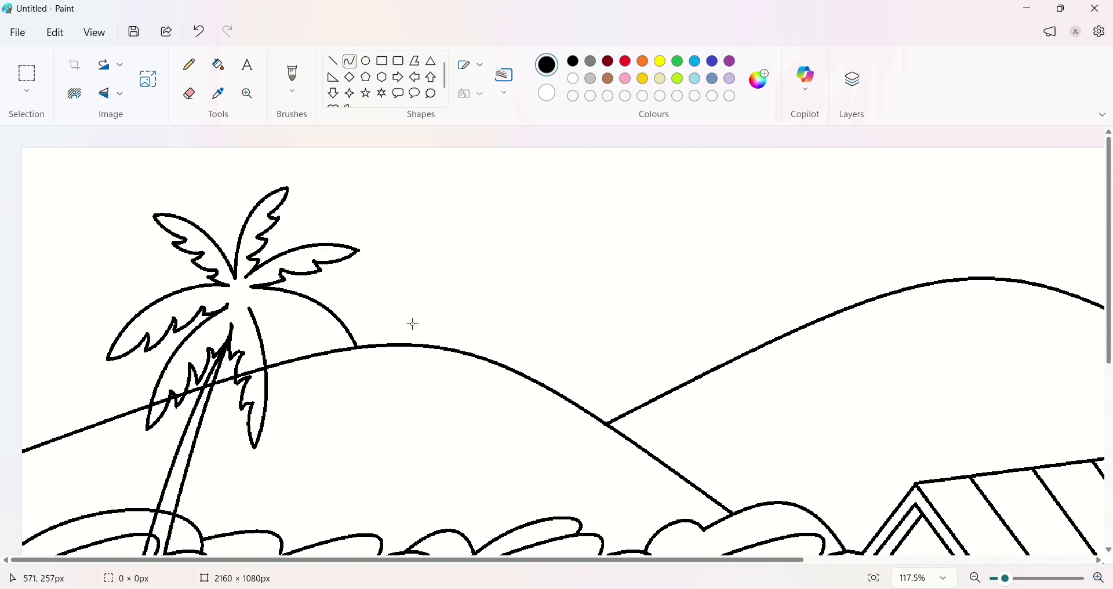
pyautogui.moveTo(357, 346); pyautogui.dragTo(320, 328)
pyautogui.moveTo(317, 336); pyautogui.dragTo(294, 313)
pyautogui.moveTo(290, 322); pyautogui.dragTo(242, 298)
# Draw a wavy grass line of short curves across the base of the palm trunk
pyautogui.moveTo(154, 486)
pyautogui.mouseDown()
pyautogui.moveTo(213, 479)
pyautogui.moveTo(212, 469)
pyautogui.moveTo(240, 482)
pyautogui.moveTo(232, 469)
pyautogui.mouseUp()
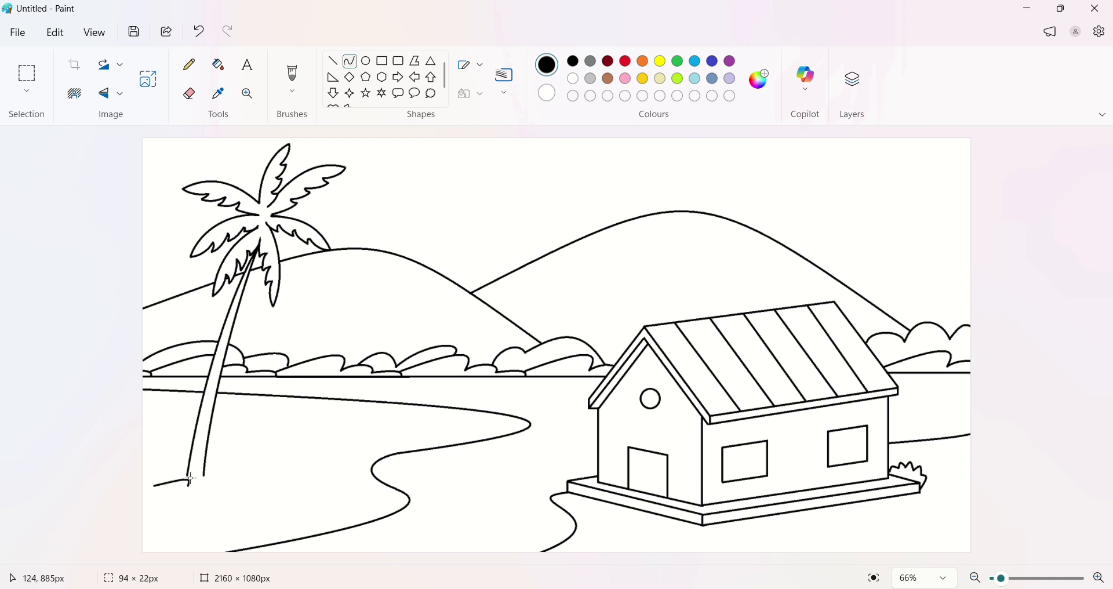
pyautogui.click(190, 474)
pyautogui.click(213, 471)
pyautogui.click(232, 470)
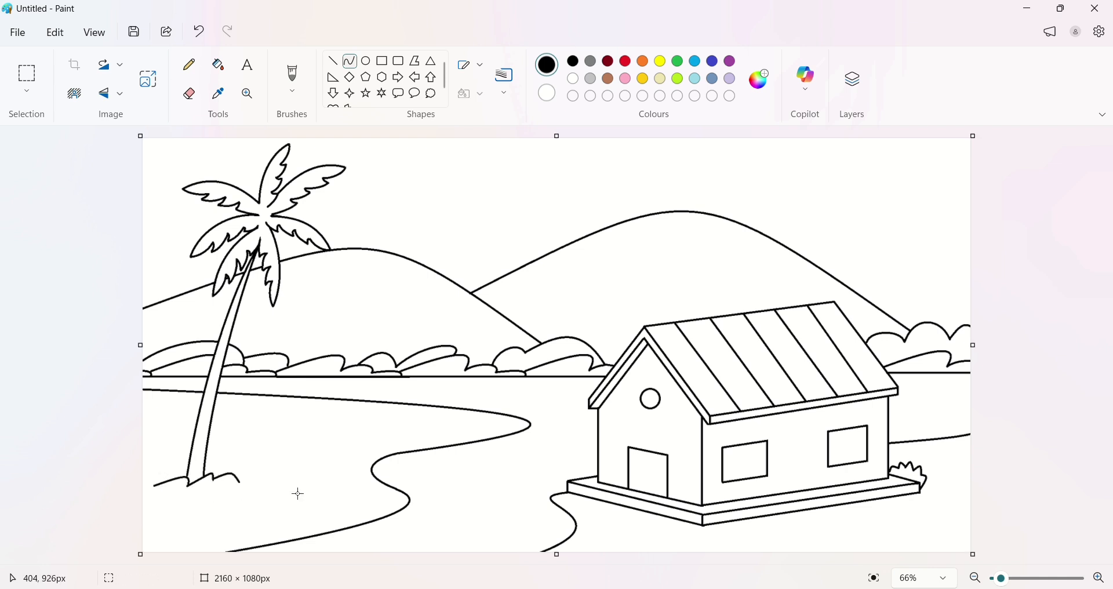
# Fill the sky with yellow using the Fill tool
pyautogui.click(217, 64)
pyautogui.click(696, 78)
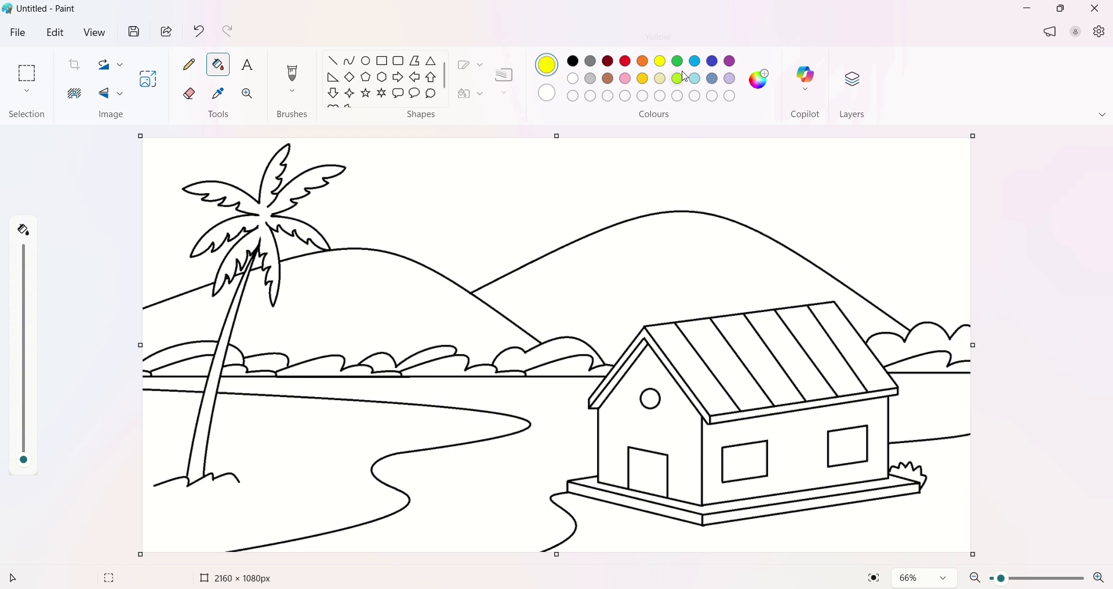
pyautogui.click(753, 165)
pyautogui.click(644, 80)
pyautogui.click(720, 140)
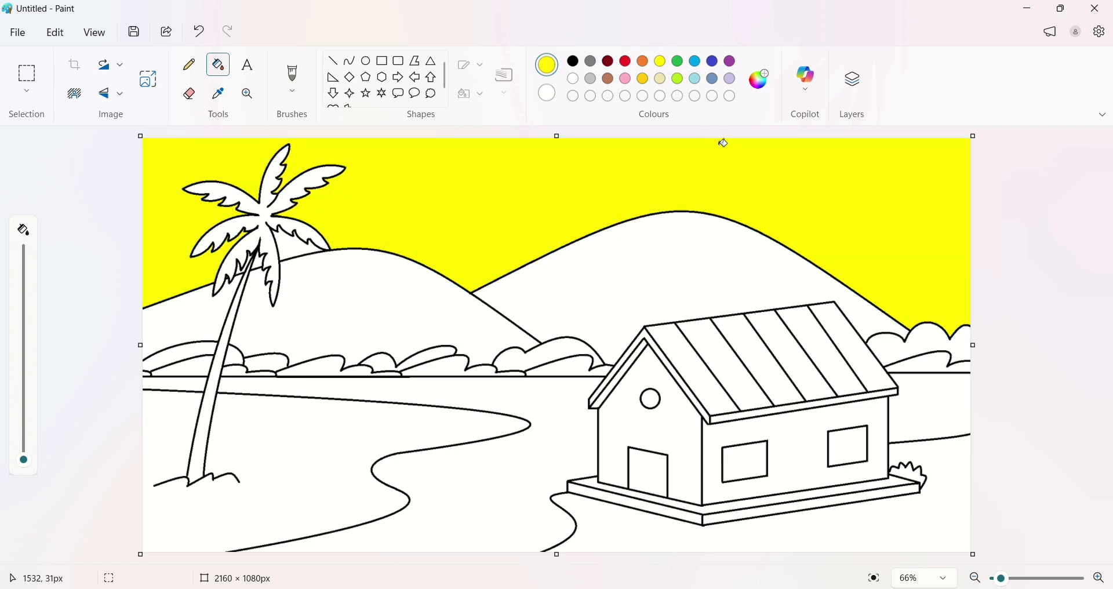
# Mix a custom pale blue of about #C7E0EA and fill the sky with it
pyautogui.doubleClick(694, 80)
pyautogui.moveTo(433, 241); pyautogui.dragTo(432, 279)
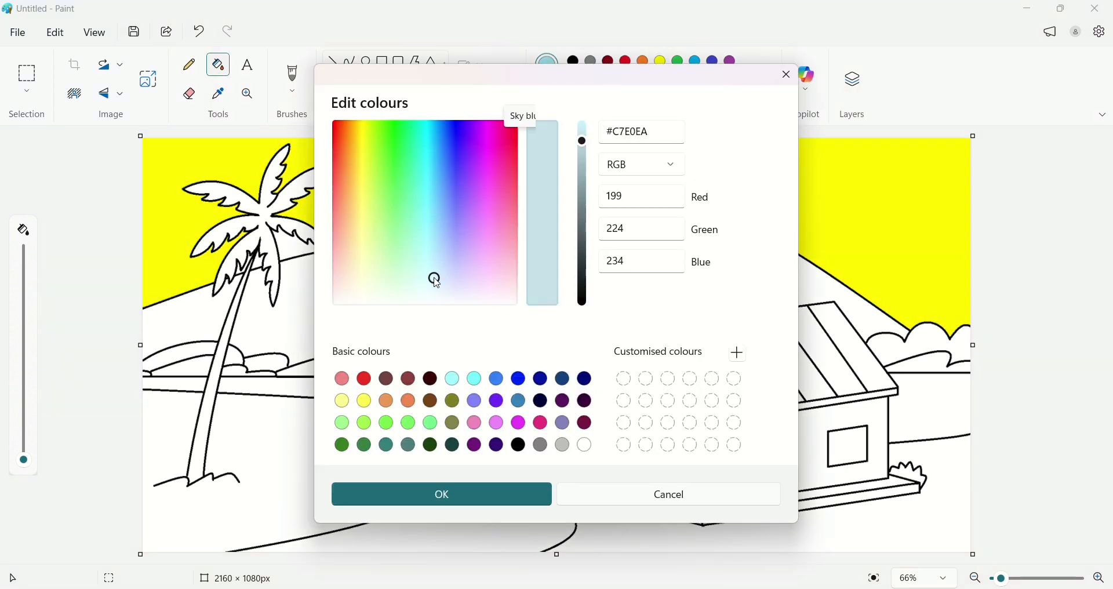
pyautogui.click(457, 503)
pyautogui.click(765, 174)
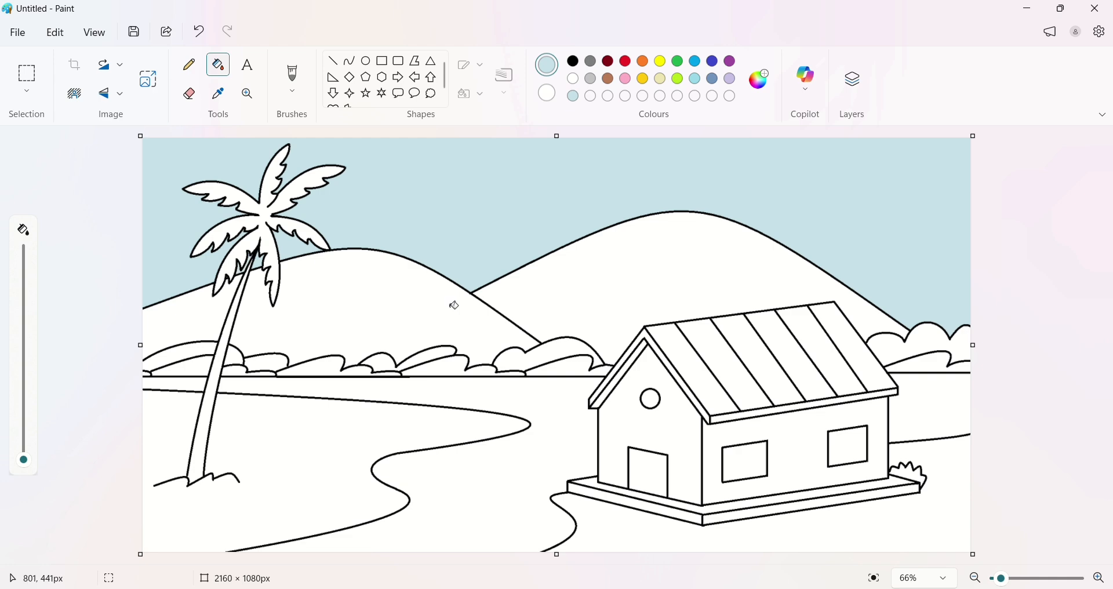
# Mix a custom pale yellow and fill the sky with it
pyautogui.doubleClick(678, 81)
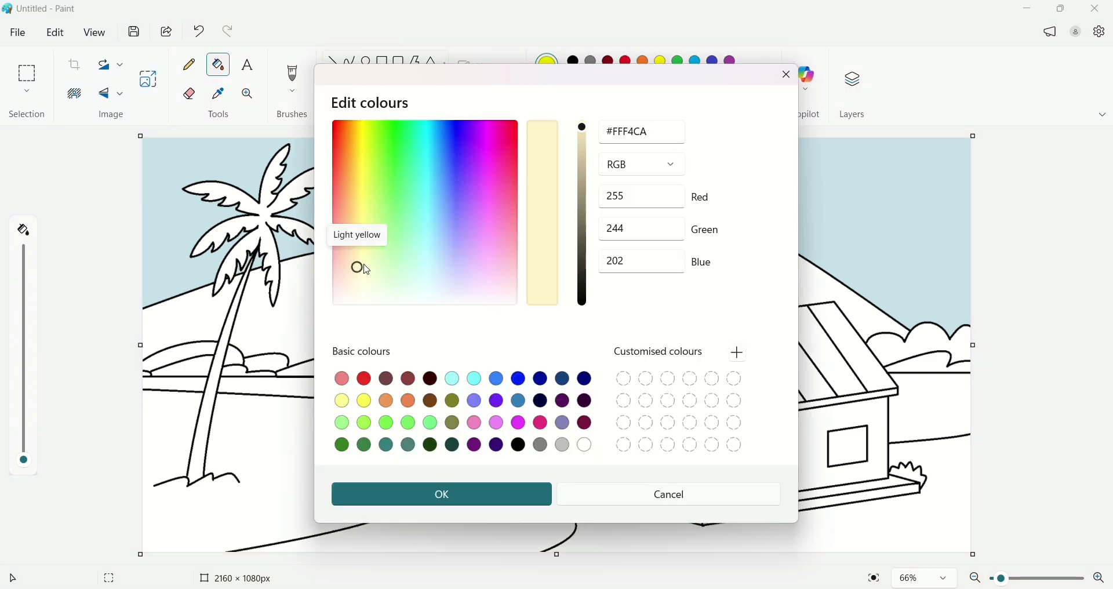
pyautogui.click(358, 253)
pyautogui.click(429, 487)
pyautogui.click(459, 161)
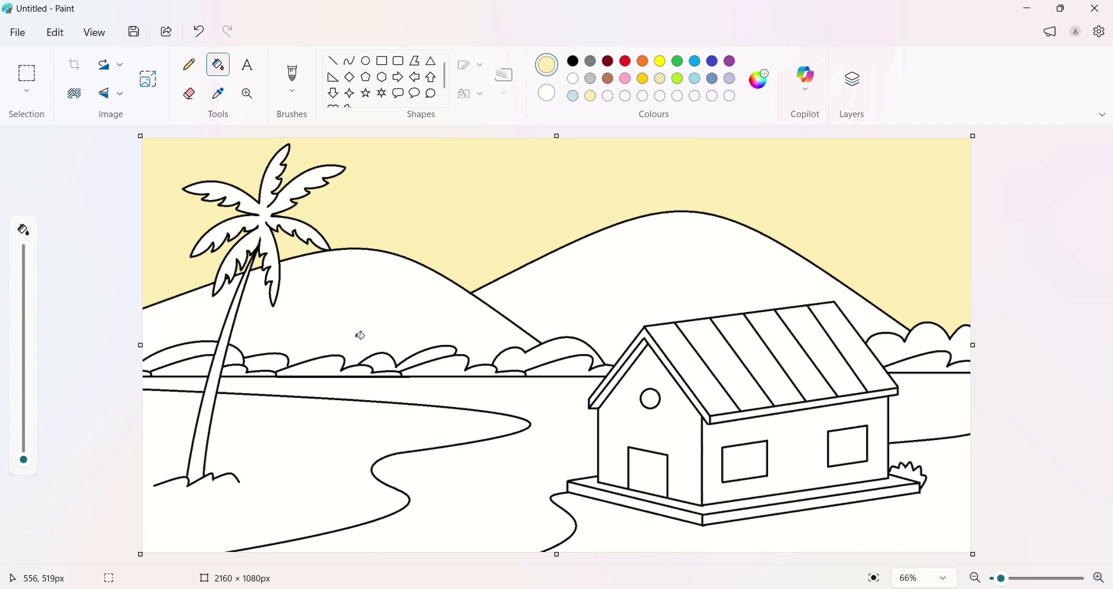
# Fill the palm fronds, the rear bushes along the horizon and the spiky bush beside the platform with green
pyautogui.click(678, 62)
pyautogui.click(266, 238)
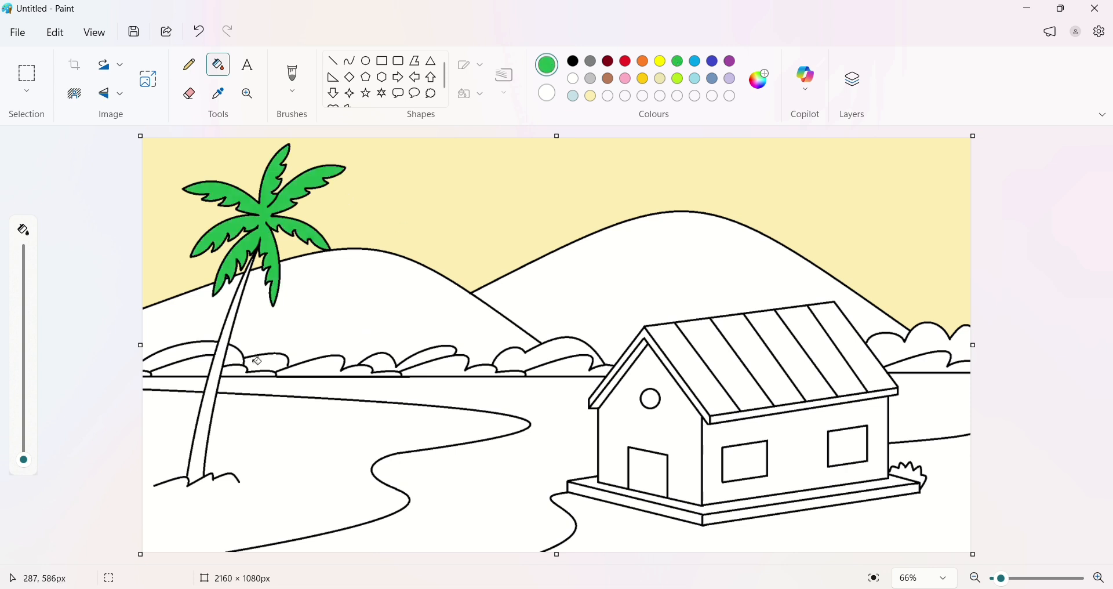
pyautogui.click(237, 359)
pyautogui.click(219, 350)
pyautogui.click(270, 359)
pyautogui.click(405, 363)
pyautogui.click(529, 360)
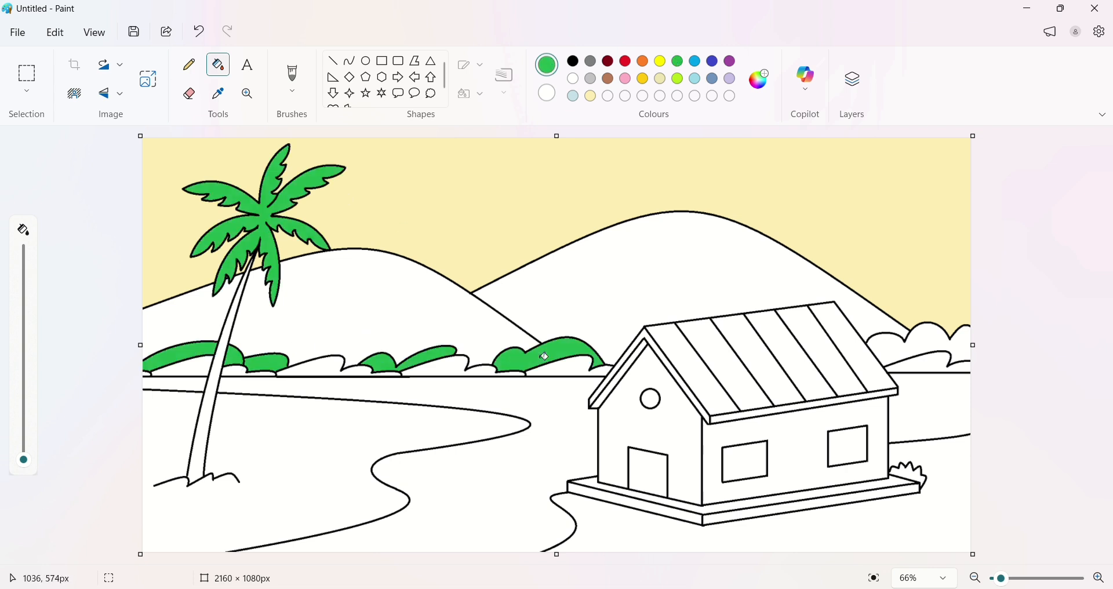
pyautogui.click(921, 348)
pyautogui.click(911, 470)
# Fill the front bushes along the horizon and the grassy ground on both sides of the river with lime
pyautogui.click(679, 79)
pyautogui.click(325, 370)
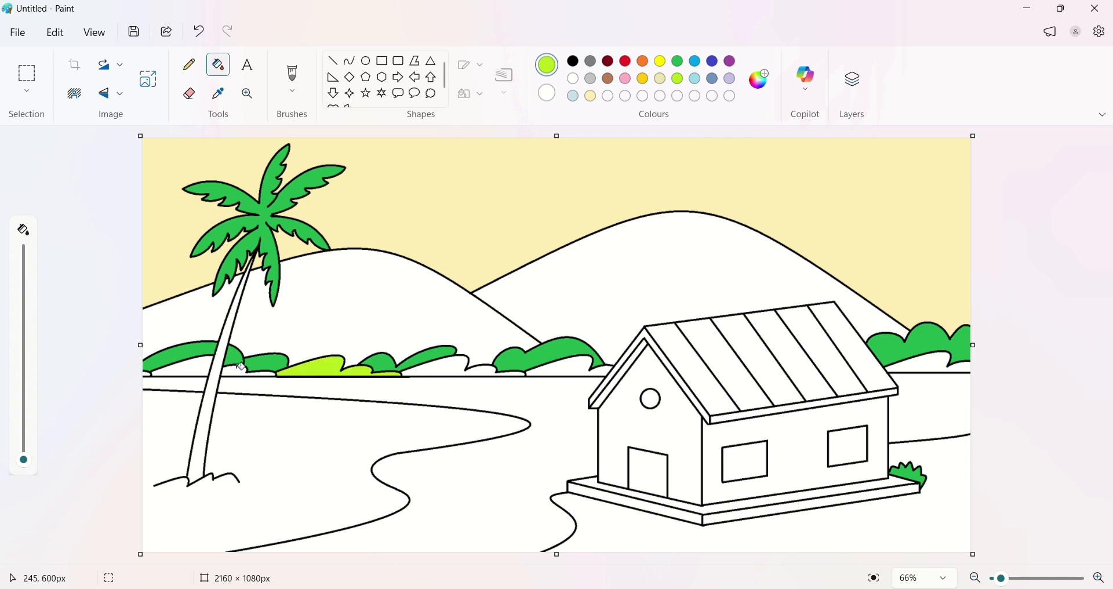
pyautogui.click(240, 367)
pyautogui.click(178, 368)
pyautogui.click(465, 366)
pyautogui.click(555, 363)
pyautogui.click(928, 366)
pyautogui.click(897, 507)
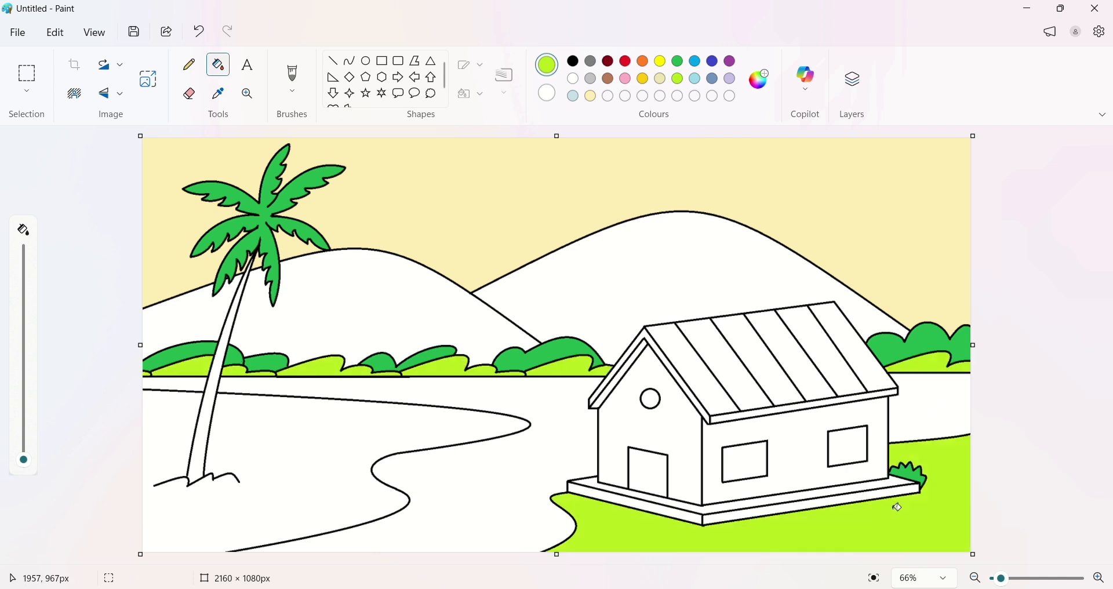
pyautogui.click(433, 419)
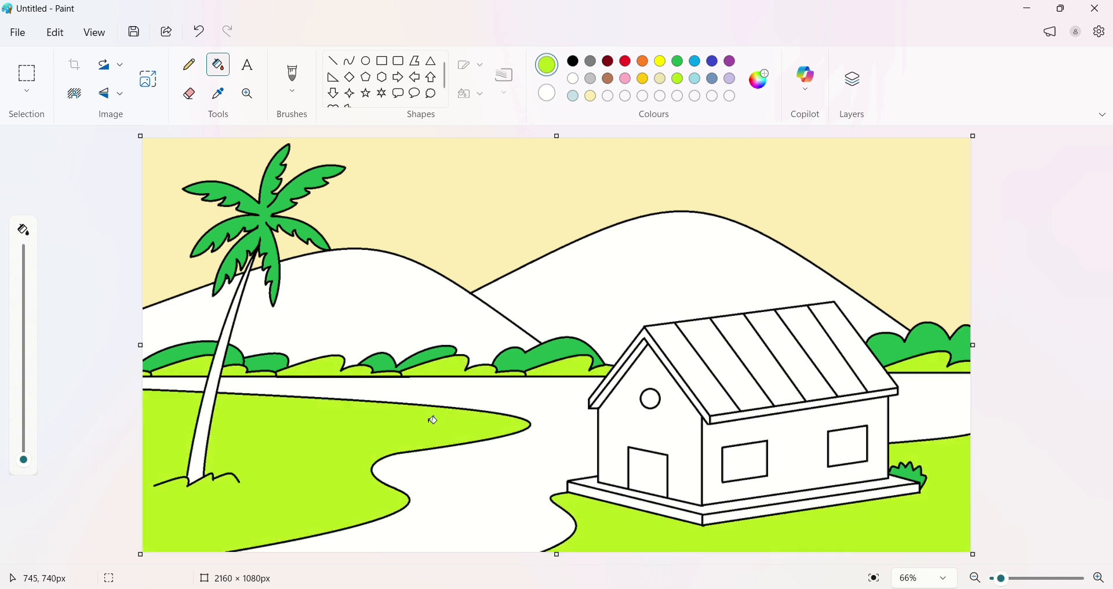
# Fill both hills, including the part behind the palm trunk, with dark red
pyautogui.click(609, 61)
pyautogui.click(330, 298)
pyautogui.click(619, 266)
pyautogui.click(177, 314)
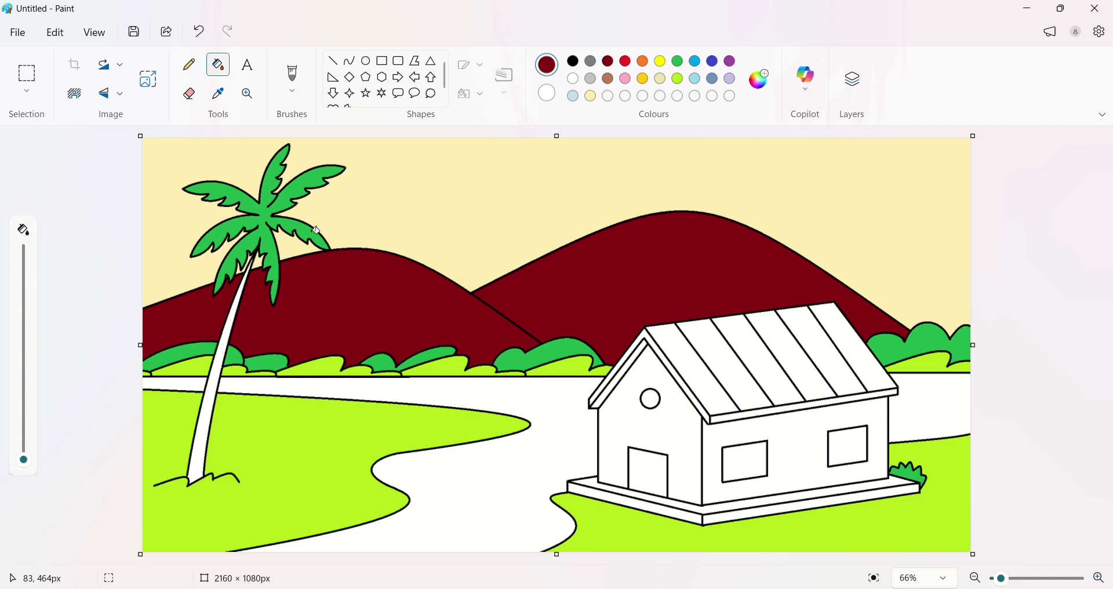
# Fill both hills with brown and the palm trunk with dark red
pyautogui.click(609, 79)
pyautogui.click(238, 319)
pyautogui.click(325, 290)
pyautogui.click(619, 266)
pyautogui.click(177, 315)
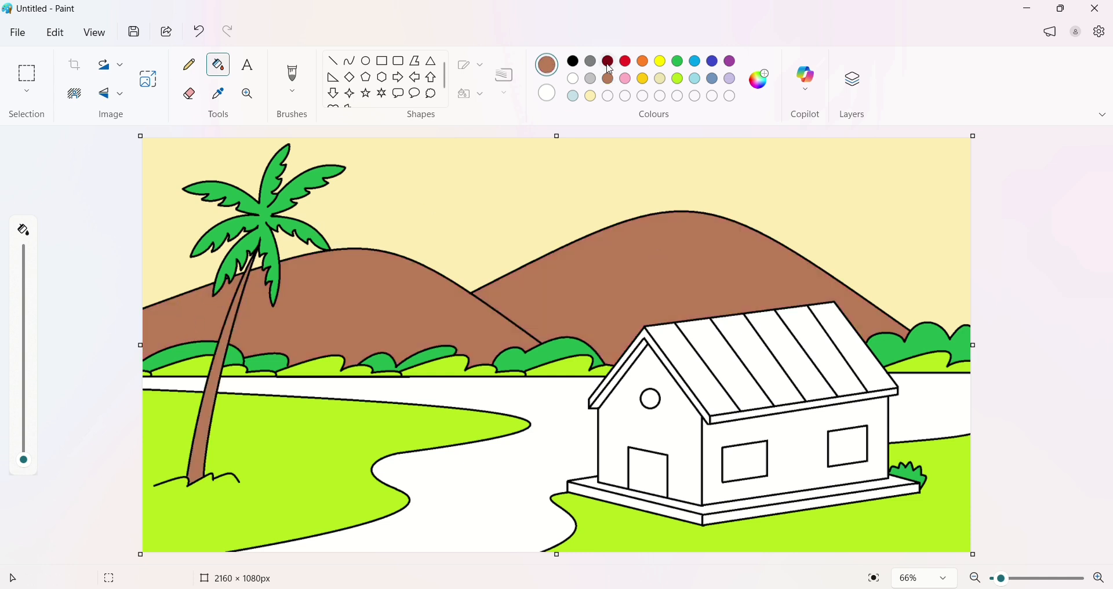
pyautogui.click(608, 61)
pyautogui.click(217, 366)
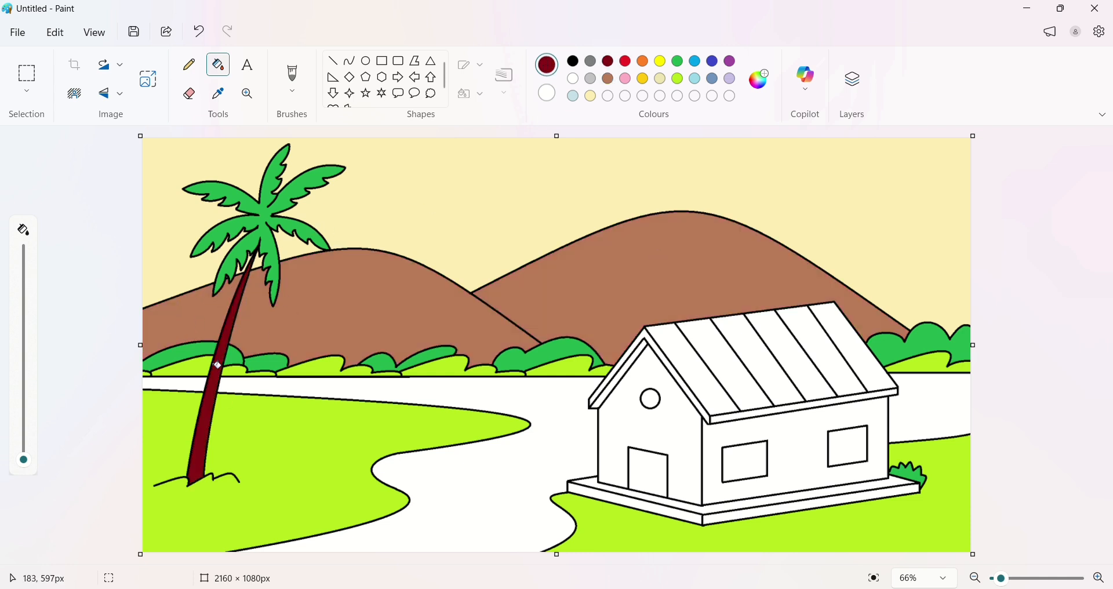
# Fill the river, including the strips behind the house and left of the palm trunk, with light turquoise
pyautogui.click(695, 80)
pyautogui.click(557, 406)
pyautogui.click(961, 399)
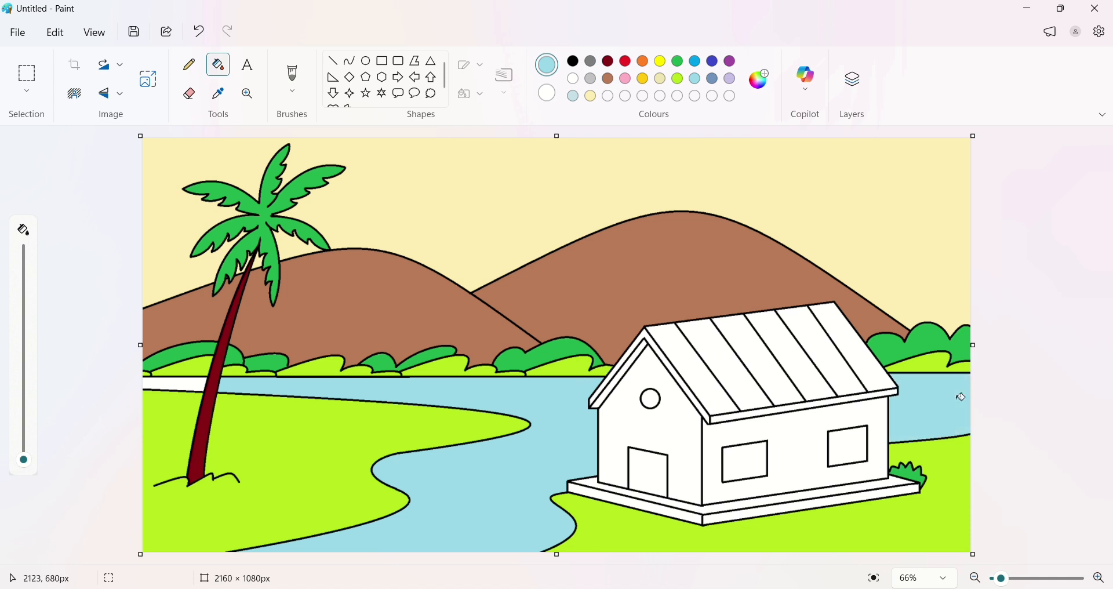
pyautogui.click(178, 380)
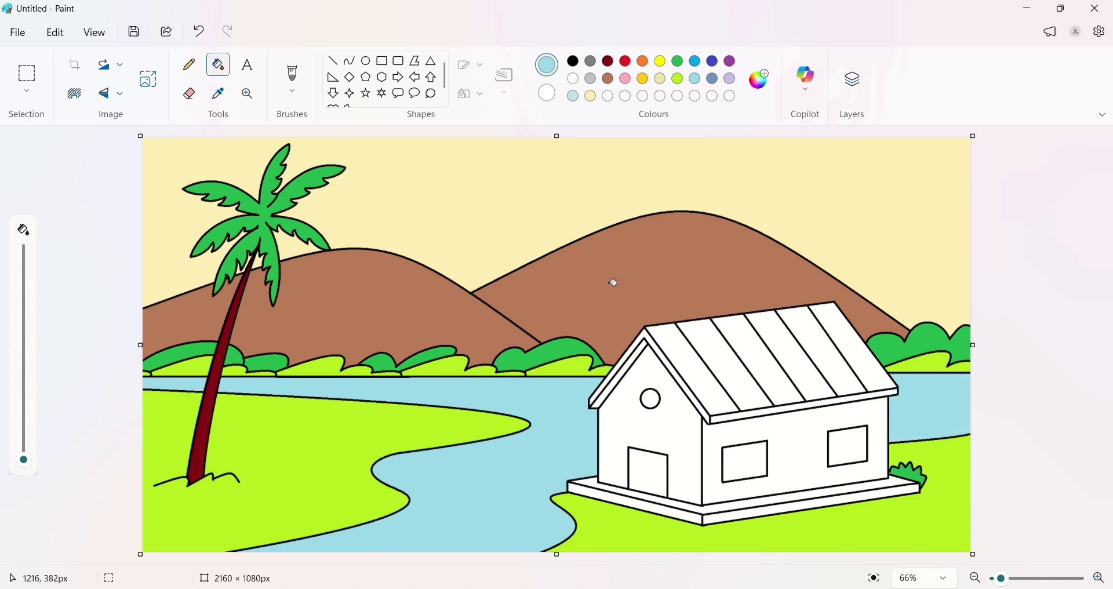
# Fill the six roof panels of the house with orange
pyautogui.click(644, 61)
pyautogui.click(693, 367)
pyautogui.click(724, 364)
pyautogui.click(757, 361)
pyautogui.click(791, 358)
pyautogui.click(823, 354)
pyautogui.click(852, 349)
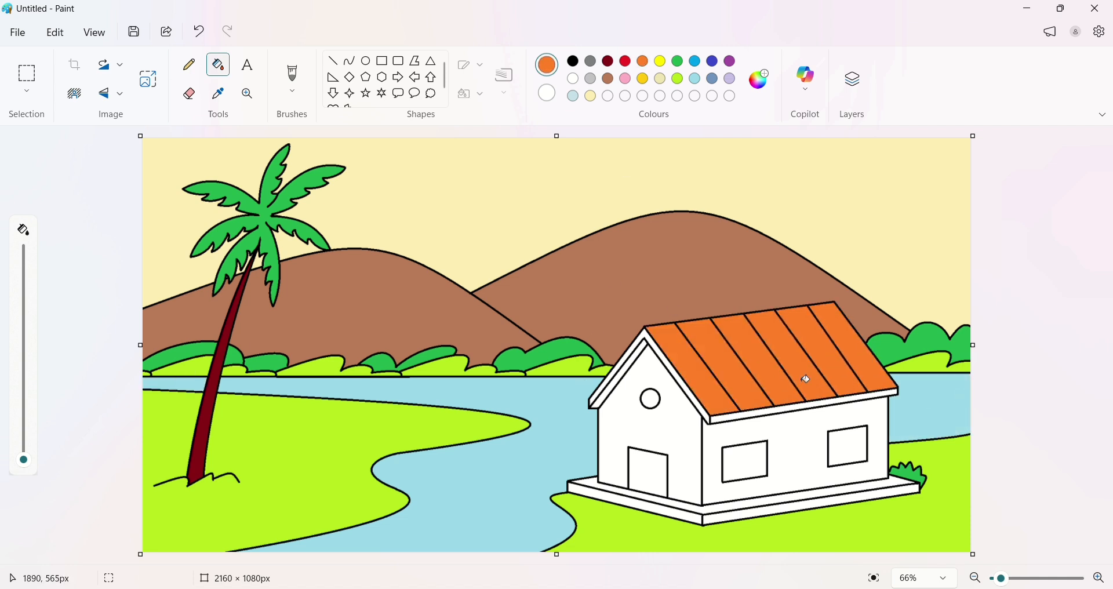
# Fill the roof's edge trim with brown, and the inner gable strip and round window with dark red
pyautogui.click(609, 79)
pyautogui.click(674, 364)
pyautogui.click(719, 416)
pyautogui.click(609, 62)
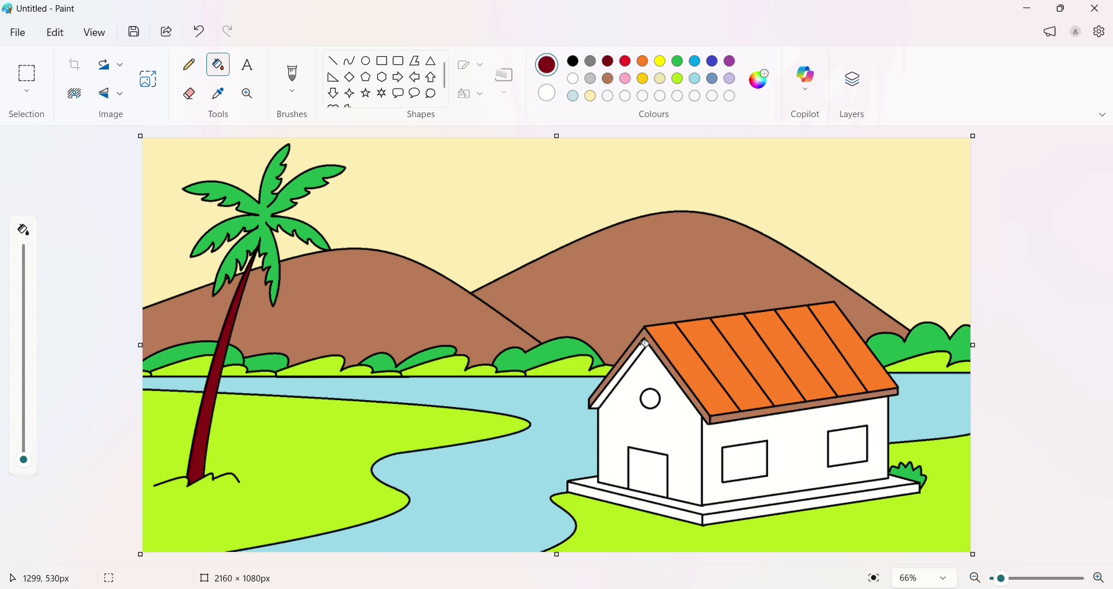
pyautogui.click(642, 346)
pyautogui.click(654, 400)
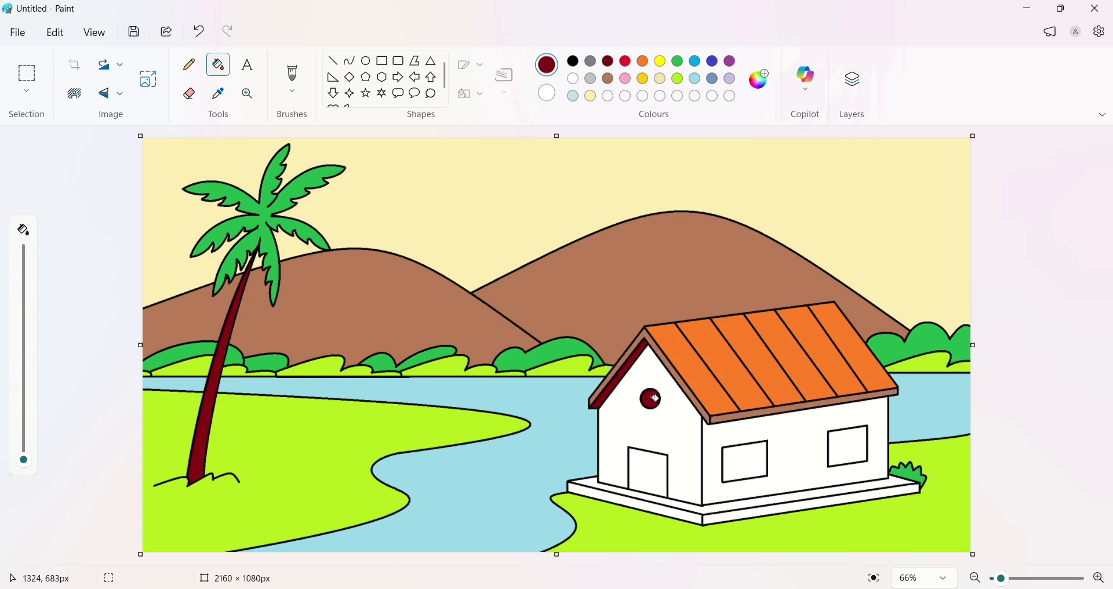
# Fill the door and both windows with yellow, and the house's front and side walls with orange
pyautogui.click(663, 62)
pyautogui.click(742, 455)
pyautogui.click(852, 443)
pyautogui.click(653, 470)
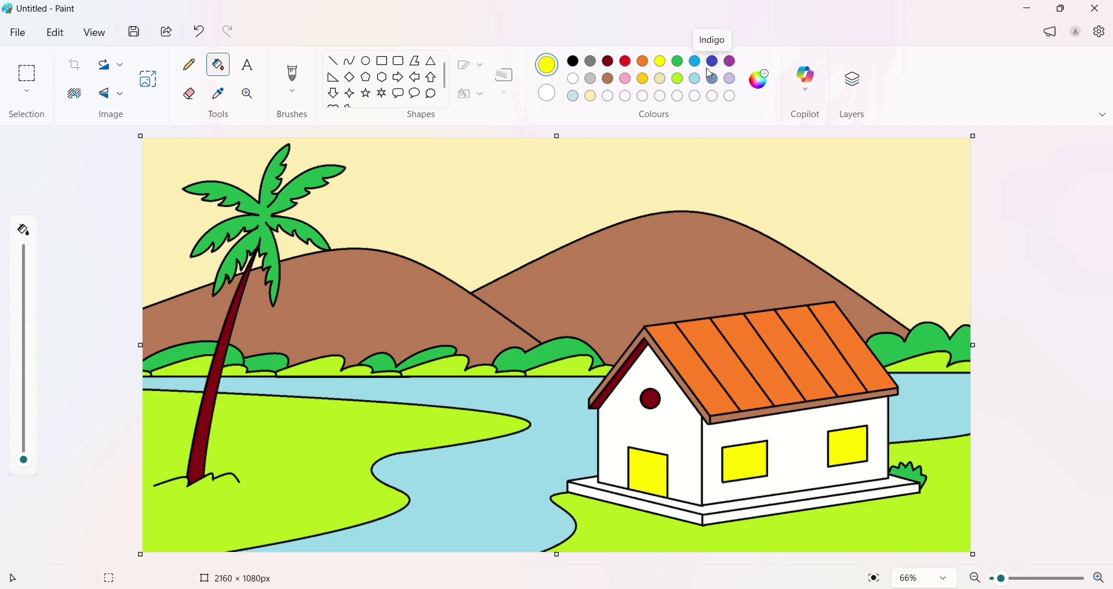
pyautogui.click(643, 62)
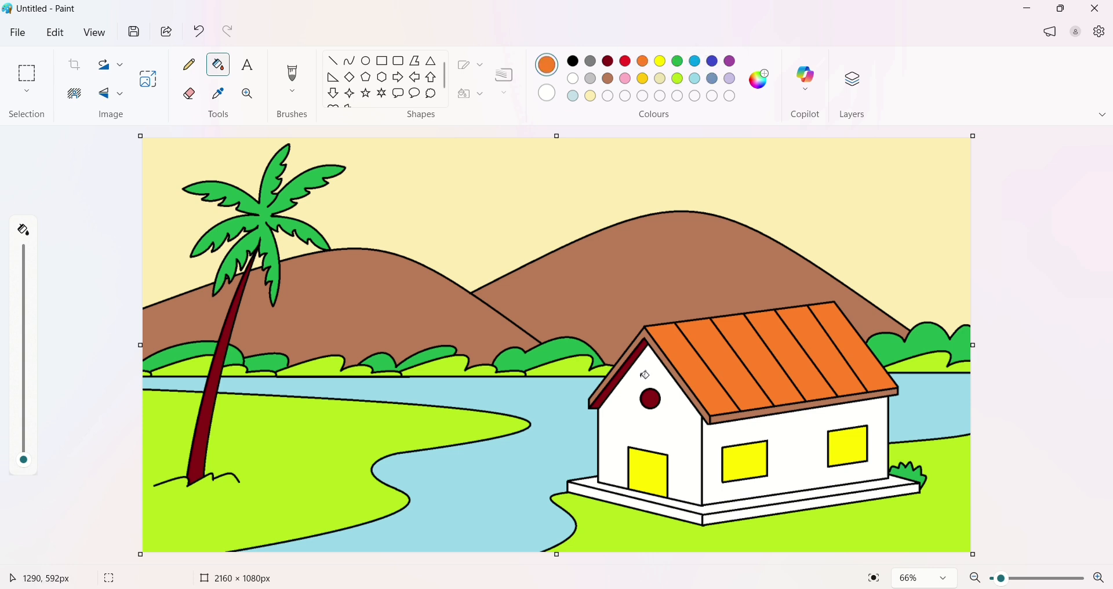
pyautogui.click(655, 429)
pyautogui.click(795, 418)
# Fill all six roof panels of the house with red
pyautogui.click(626, 61)
pyautogui.click(681, 348)
pyautogui.click(728, 347)
pyautogui.click(750, 353)
pyautogui.click(783, 351)
pyautogui.click(818, 345)
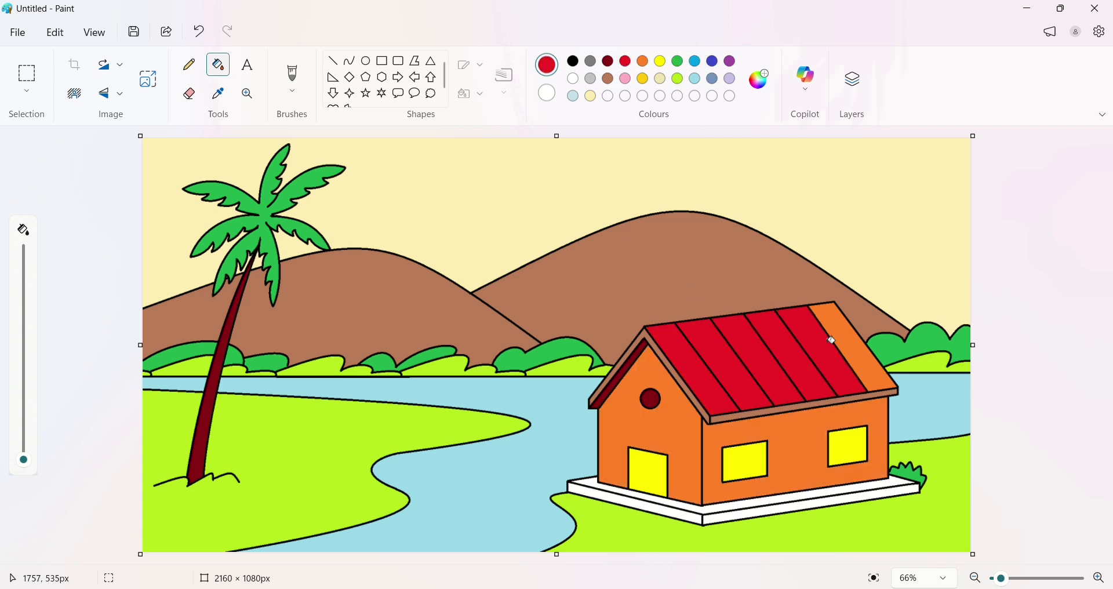
pyautogui.click(847, 371)
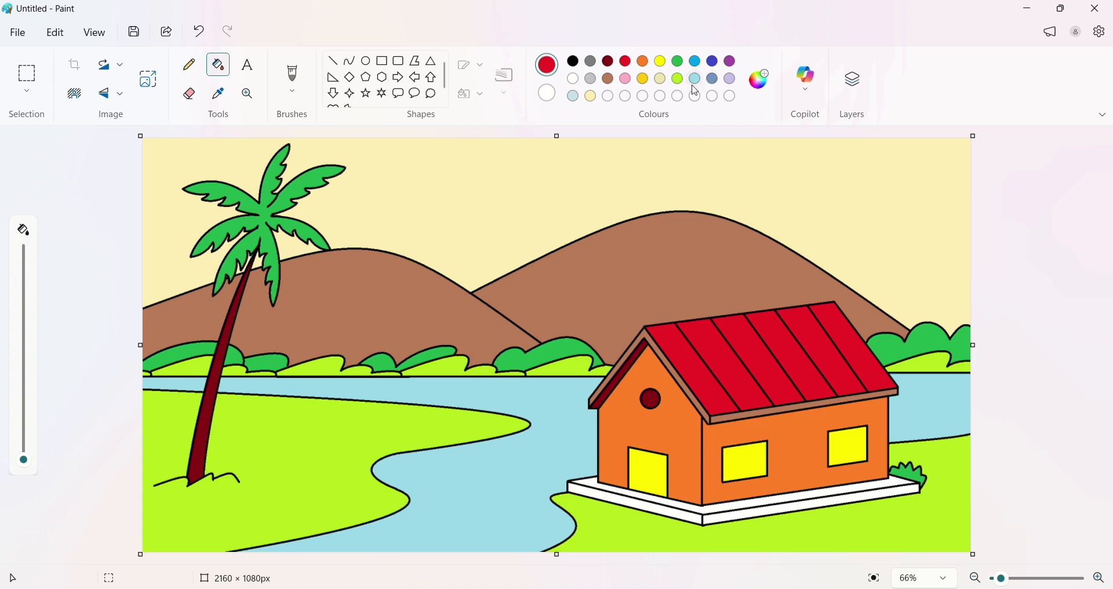
# Fill the platform's top surface with brown and its front and side edges with dark red
pyautogui.click(591, 79)
pyautogui.click(733, 504)
pyautogui.click(608, 61)
pyautogui.click(638, 506)
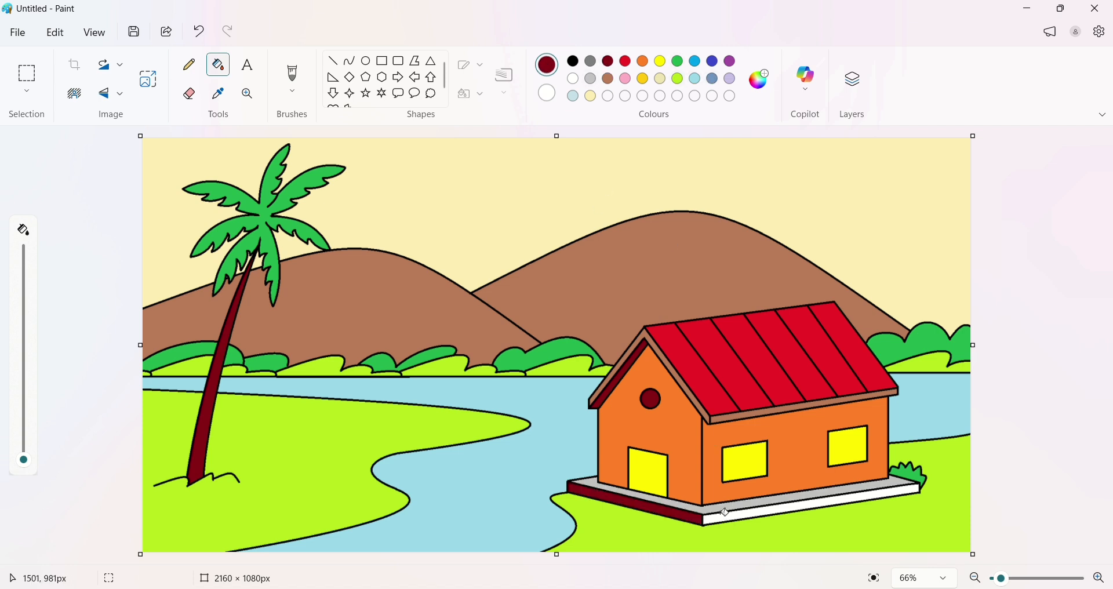
pyautogui.click(727, 514)
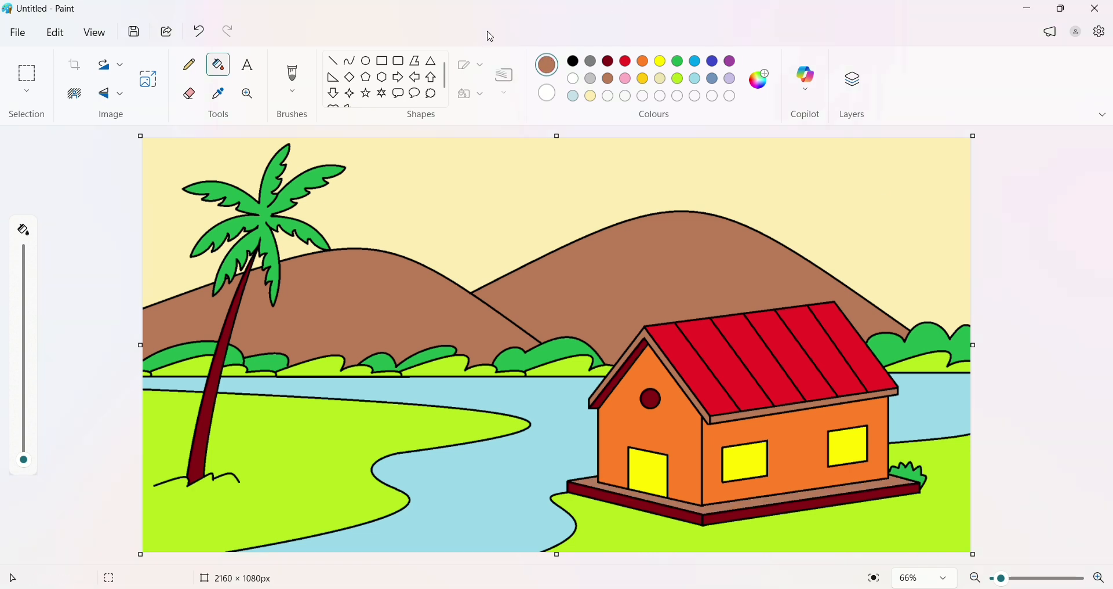
# Draw a round sun with a black outline and solid yellow fill in the sky above the right-hand hill's slope
pyautogui.click(366, 62)
pyautogui.click(504, 84)
pyautogui.click(510, 183)
pyautogui.click(476, 94)
pyautogui.click(460, 159)
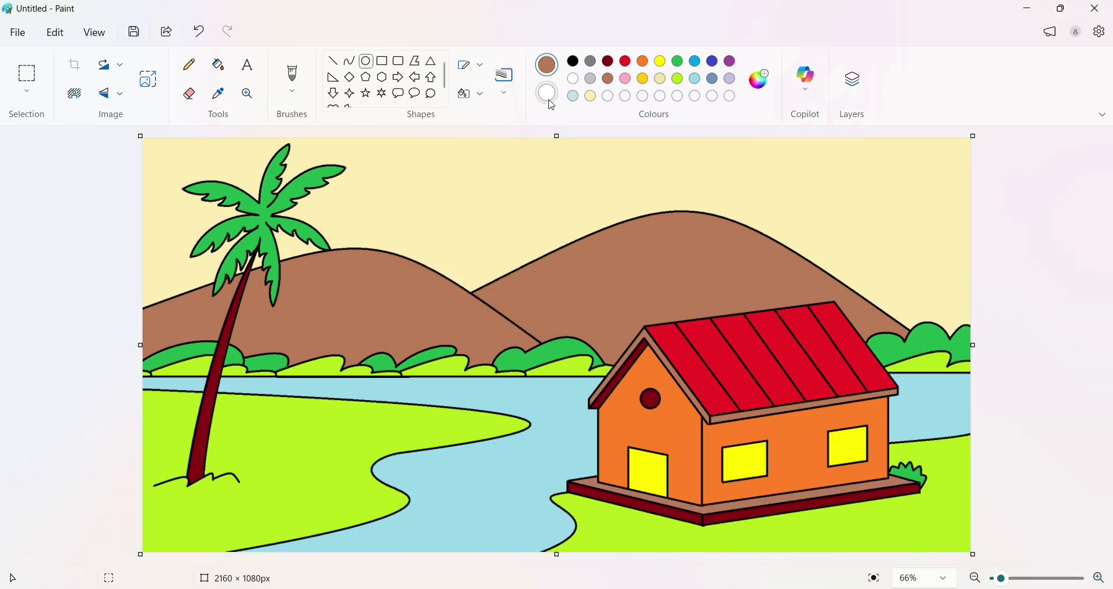
pyautogui.click(549, 95)
pyautogui.click(661, 62)
pyautogui.click(547, 65)
pyautogui.click(574, 61)
pyautogui.moveTo(860, 182); pyautogui.dragTo(937, 254)
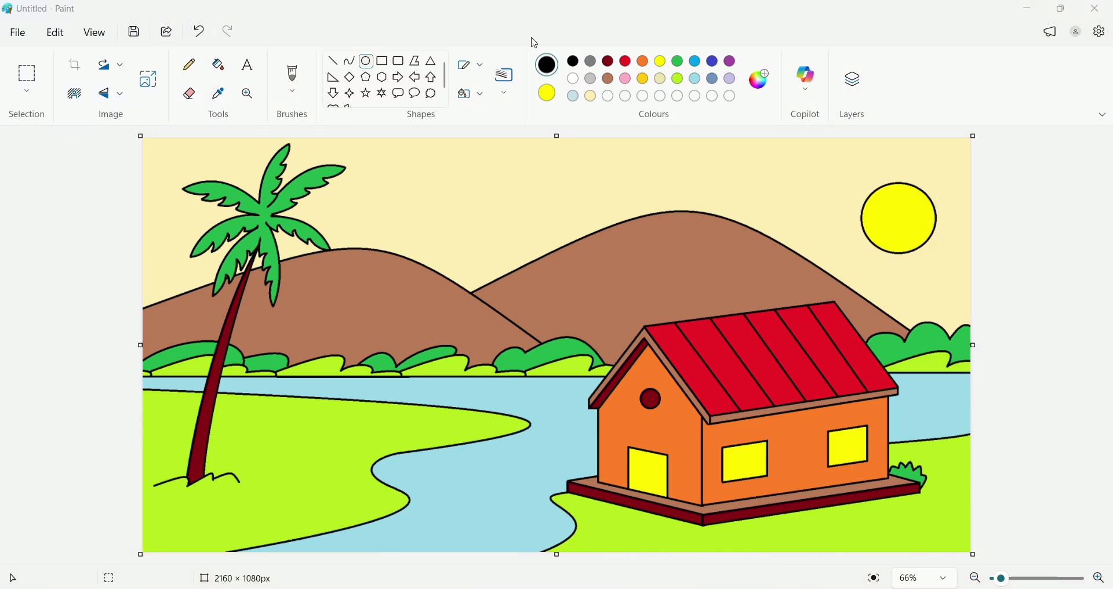
# Restore white as the secondary colour and draw a small bird from two black wing curves in the sky right of the palm
pyautogui.click(546, 93)
pyautogui.click(574, 78)
pyautogui.click(547, 65)
pyautogui.click(350, 61)
pyautogui.moveTo(427, 184); pyautogui.dragTo(462, 179)
pyautogui.doubleClick(438, 182)
pyautogui.click(458, 192)
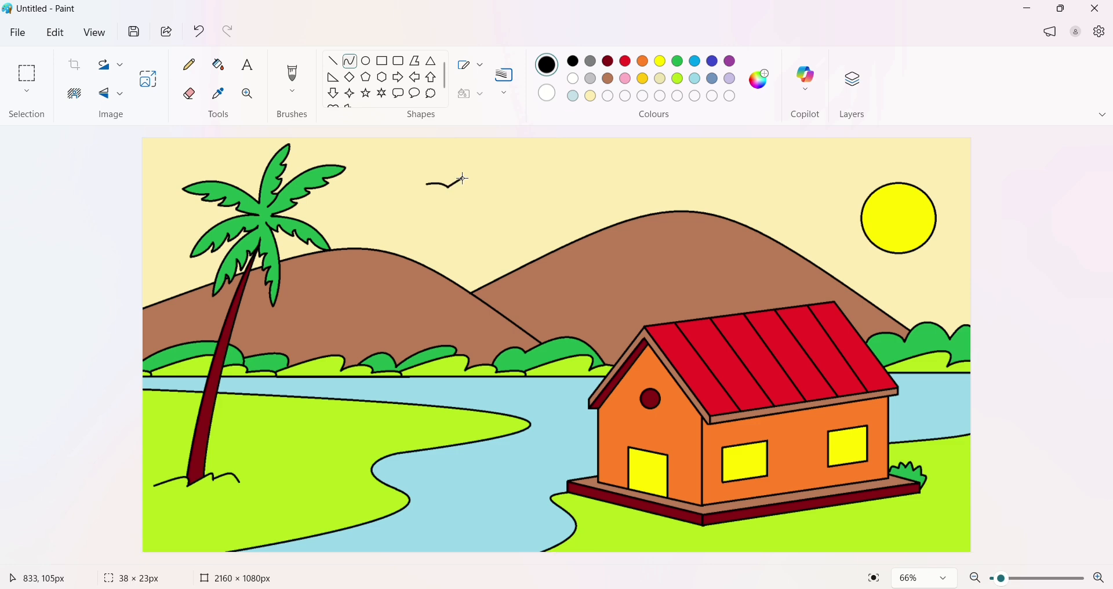